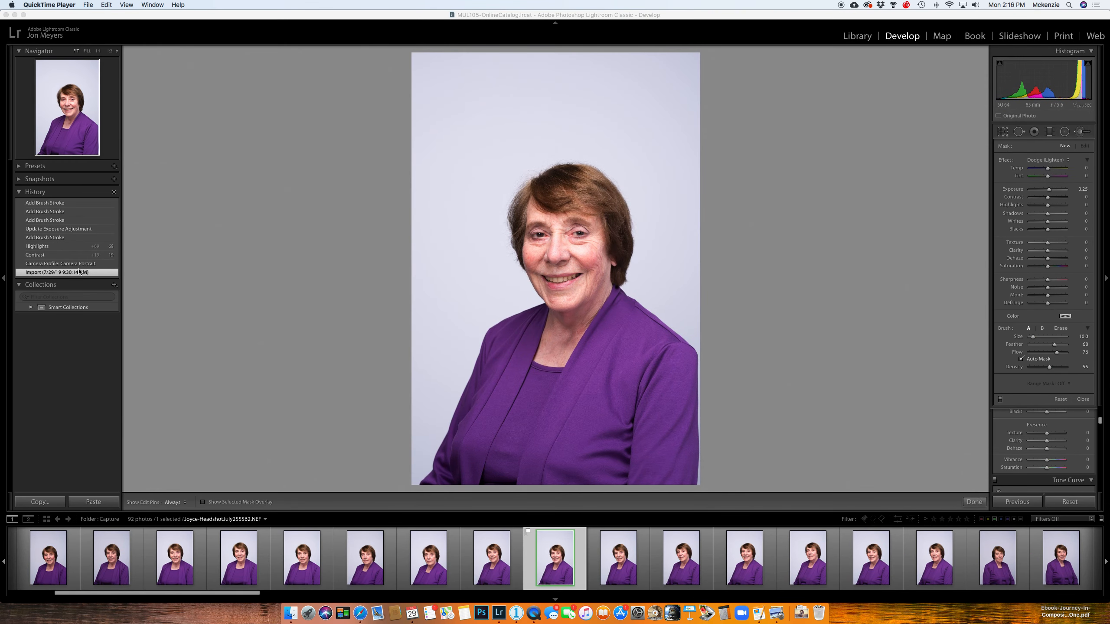
Step: Return the portrait to its Camera Portrait profile state in the edit history and examine the Basic adjustments at that stage
{"action": "left_click", "coordinate": [87, 264]}
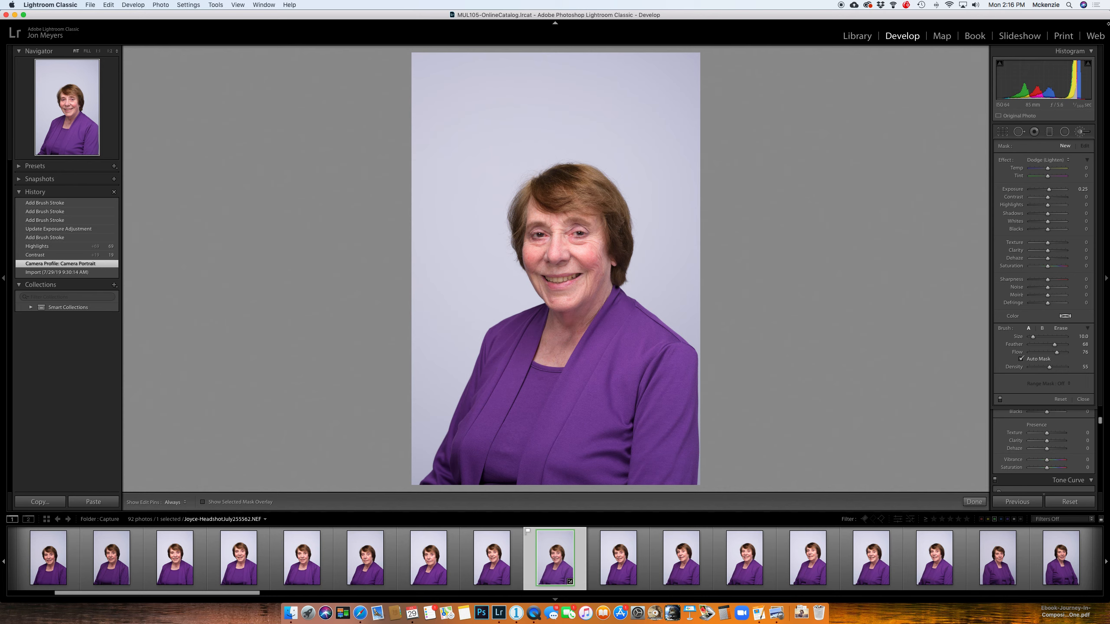
{"action": "left_click", "coordinate": [1080, 132]}
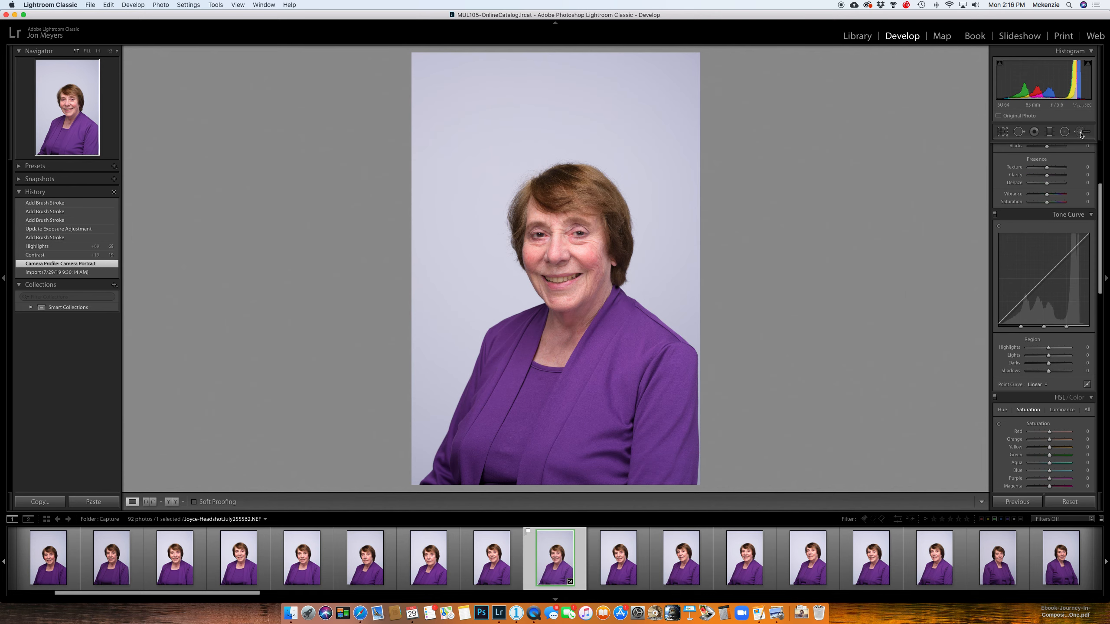
{"action": "scroll", "coordinate": [1065, 242], "scroll_direction": "up", "scroll_amount": 2}
{"action": "scroll", "coordinate": [1065, 242], "scroll_direction": "up", "scroll_amount": 4}
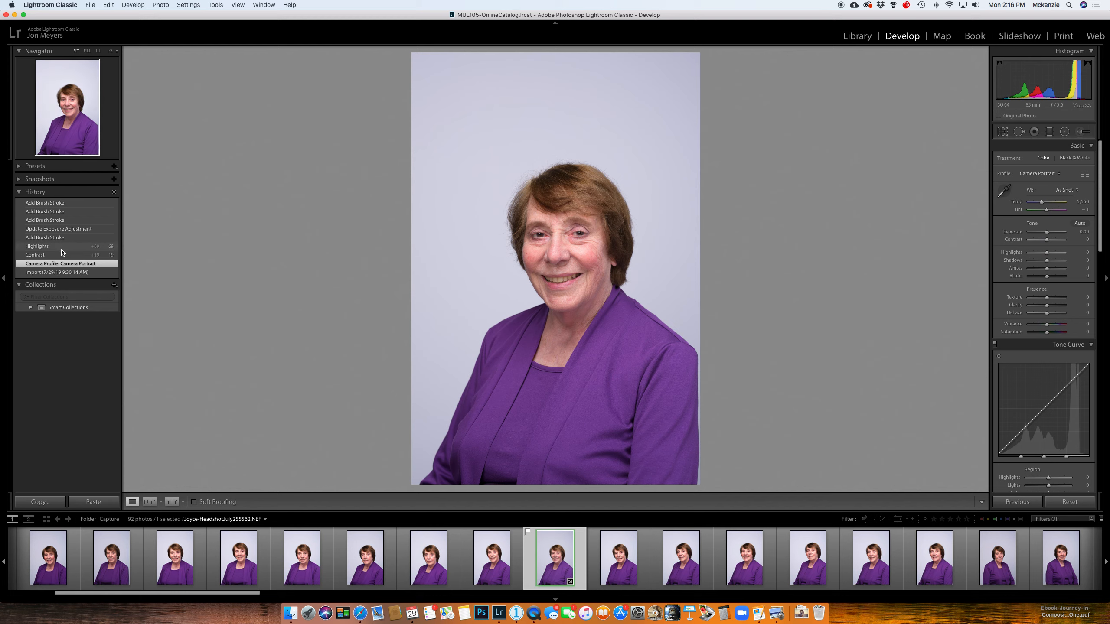
{"action": "left_click", "coordinate": [59, 269]}
{"action": "left_click", "coordinate": [60, 265]}
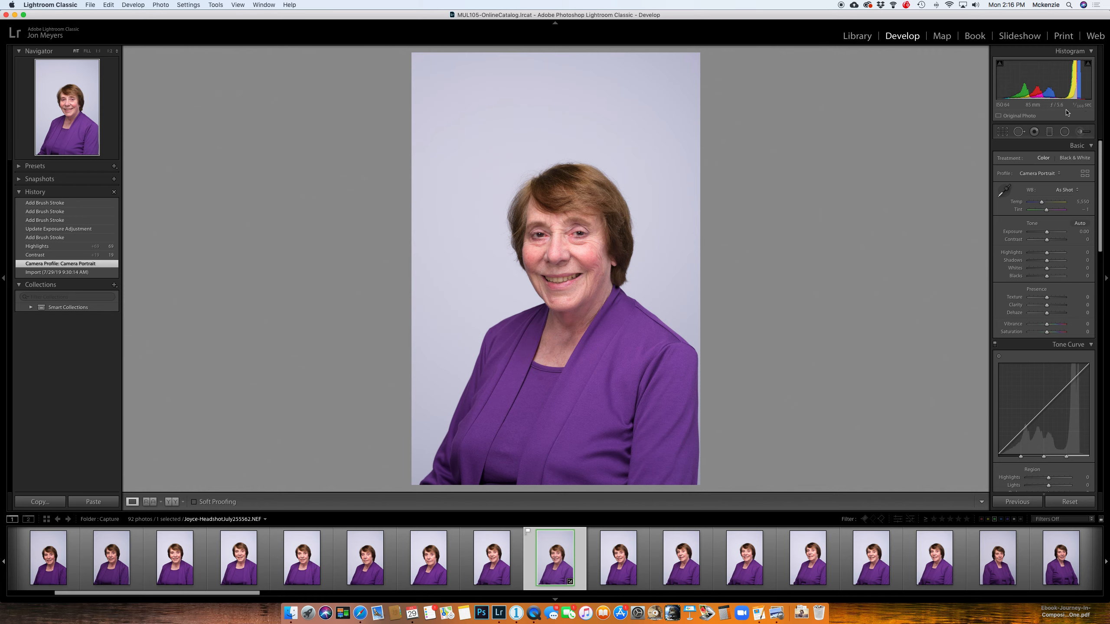
Step: Step forward through the edit history from the Contrast and Highlights changes to the most recent brush stroke
{"action": "left_click", "coordinate": [59, 256]}
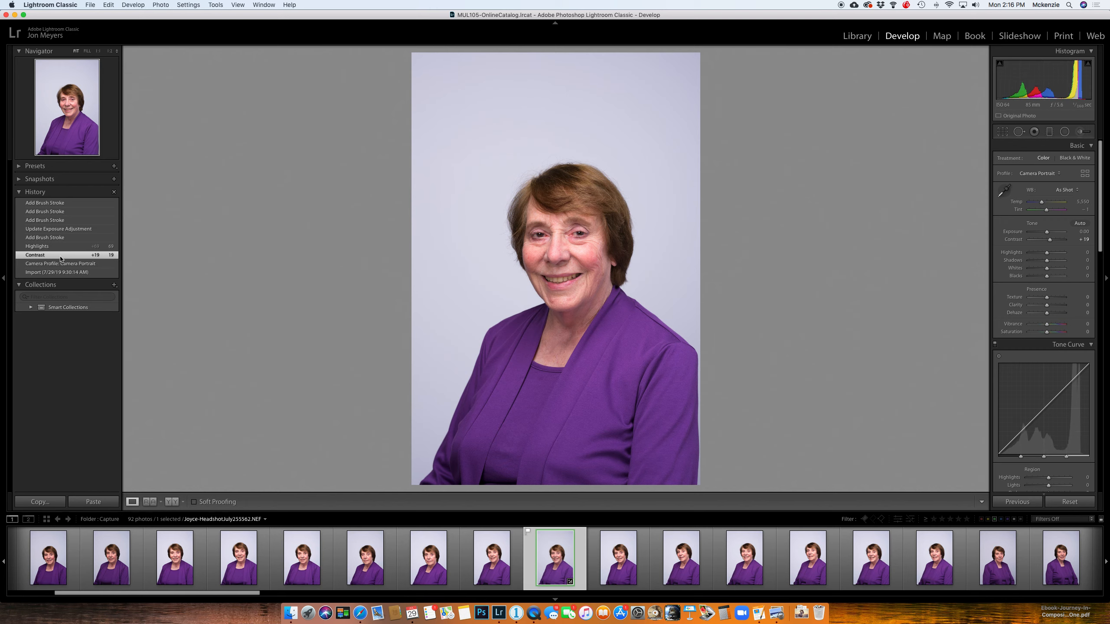
{"action": "left_click", "coordinate": [64, 247]}
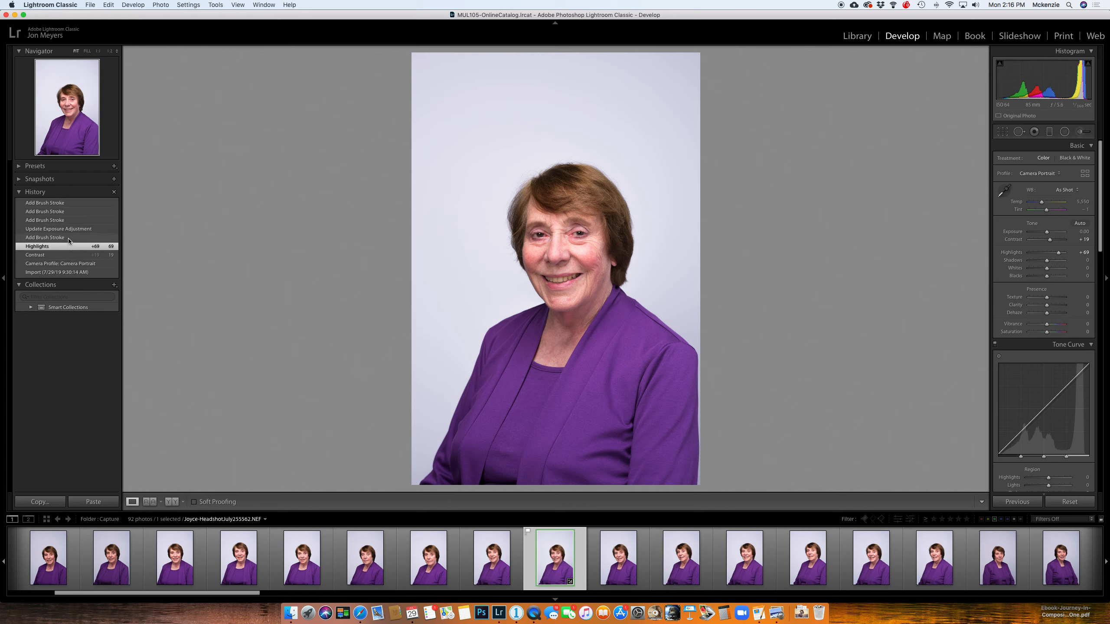
{"action": "left_click", "coordinate": [67, 238]}
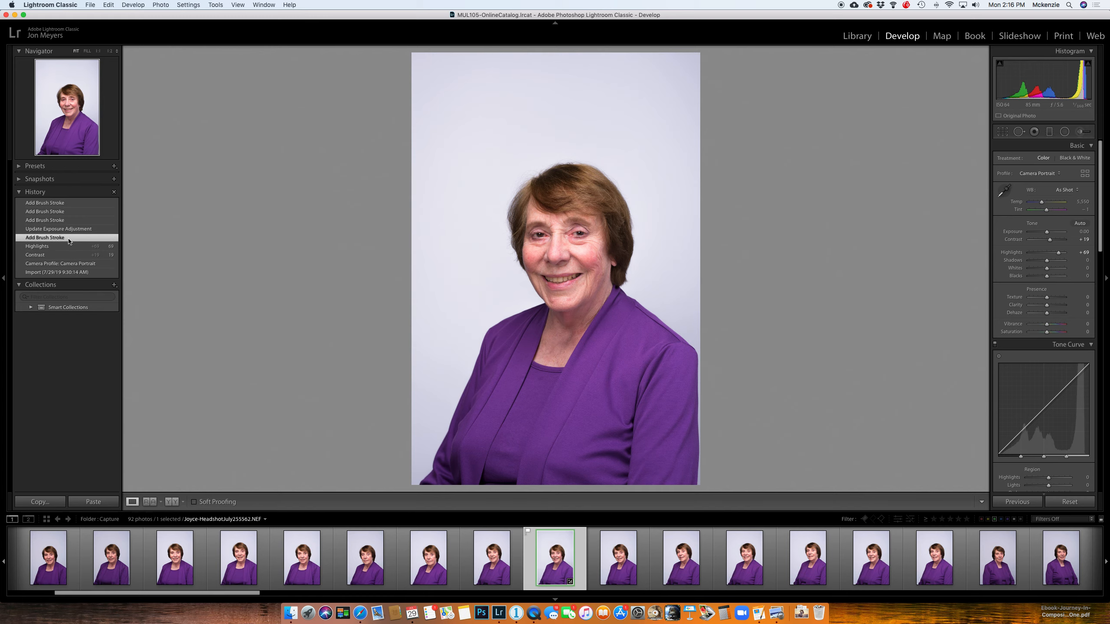
{"action": "left_click", "coordinate": [66, 203]}
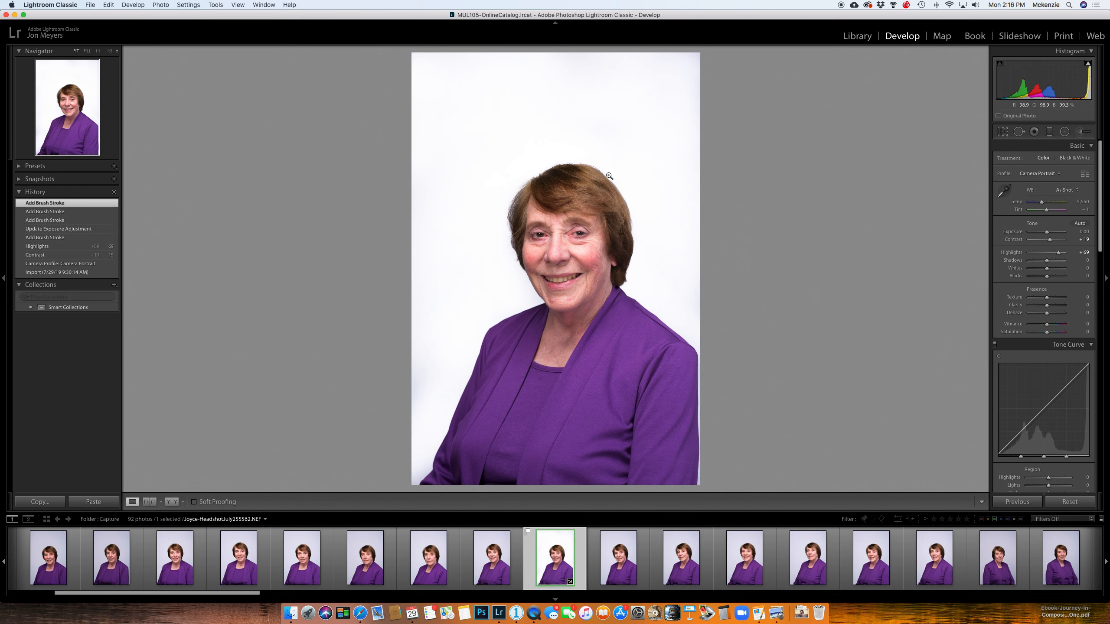
Step: Activate the Adjustment Brush with Auto Mask on and examine the purple jacket's shoulder edge against the white background up close
{"action": "left_click", "coordinate": [1081, 132]}
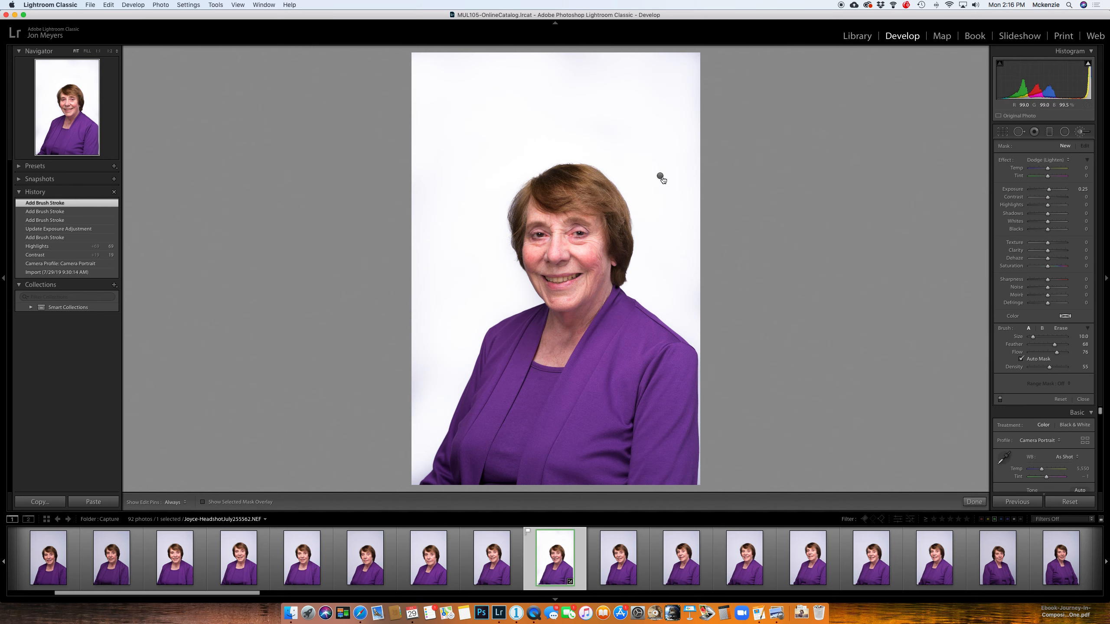
{"action": "mouse_move", "coordinate": [661, 177]}
{"action": "left_click", "coordinate": [1021, 359]}
{"action": "left_click", "coordinate": [670, 325]}
{"action": "left_click", "coordinate": [669, 325]}
{"action": "key", "text": "o"}
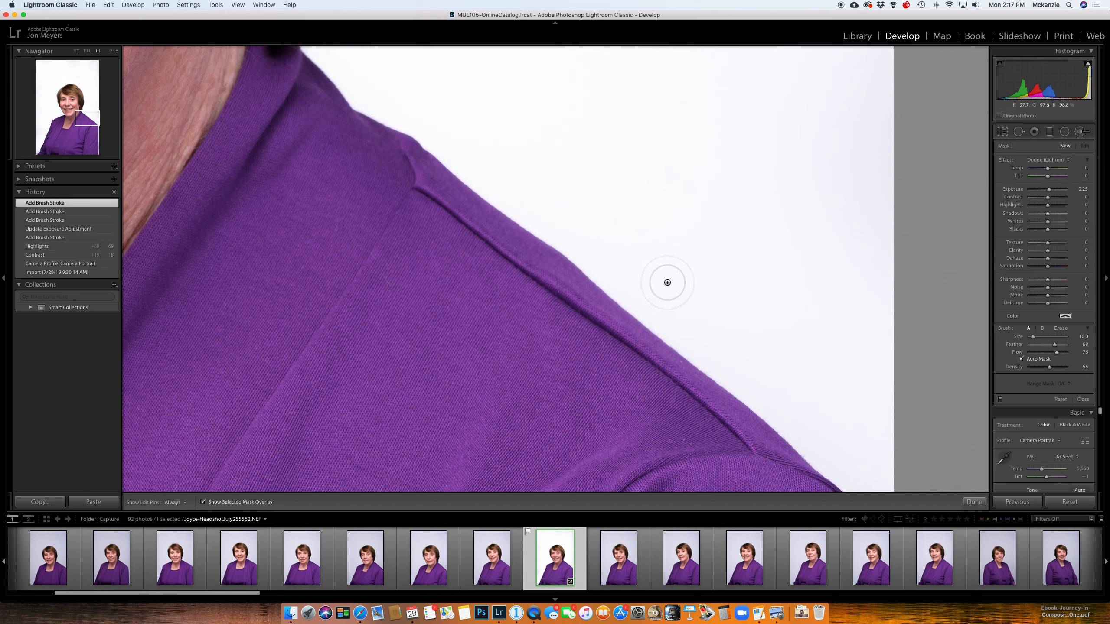
{"action": "key", "text": "o"}
{"action": "key", "text": "z"}
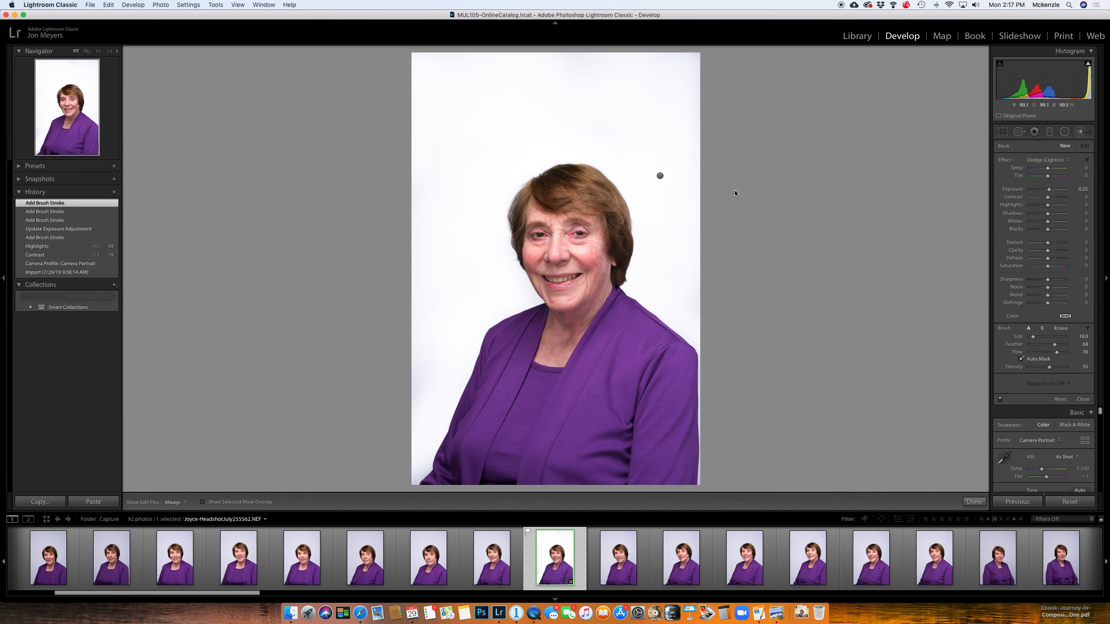
Step: Return to the Adjustment Brush, select the existing background adjustment and show its mask overlay
{"action": "key", "text": "m"}
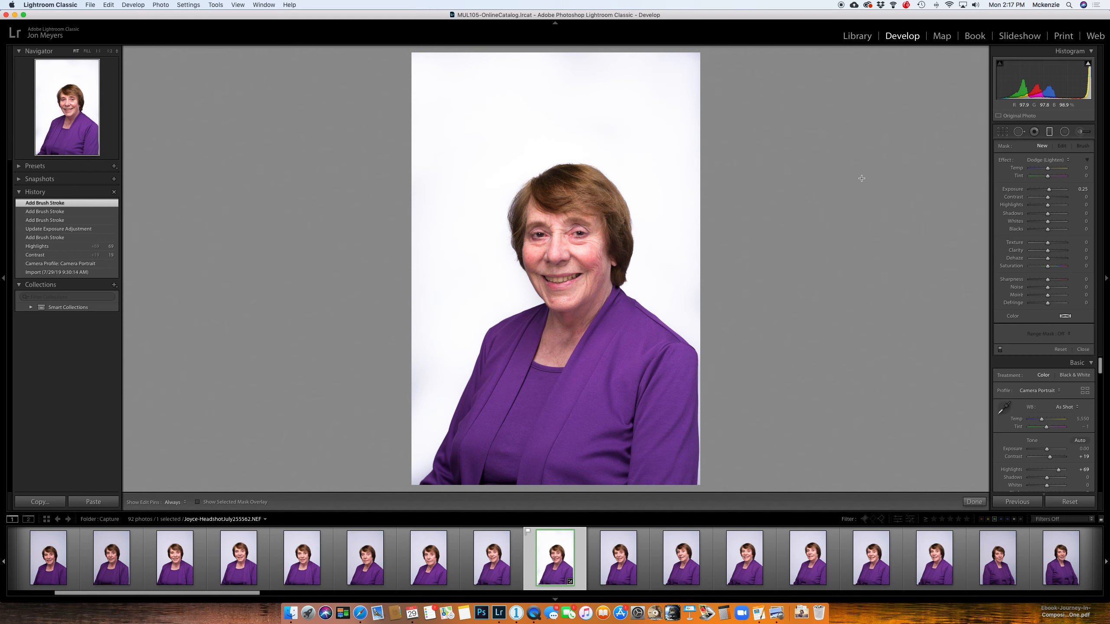
{"action": "left_click", "coordinate": [1080, 131]}
{"action": "left_click", "coordinate": [660, 175]}
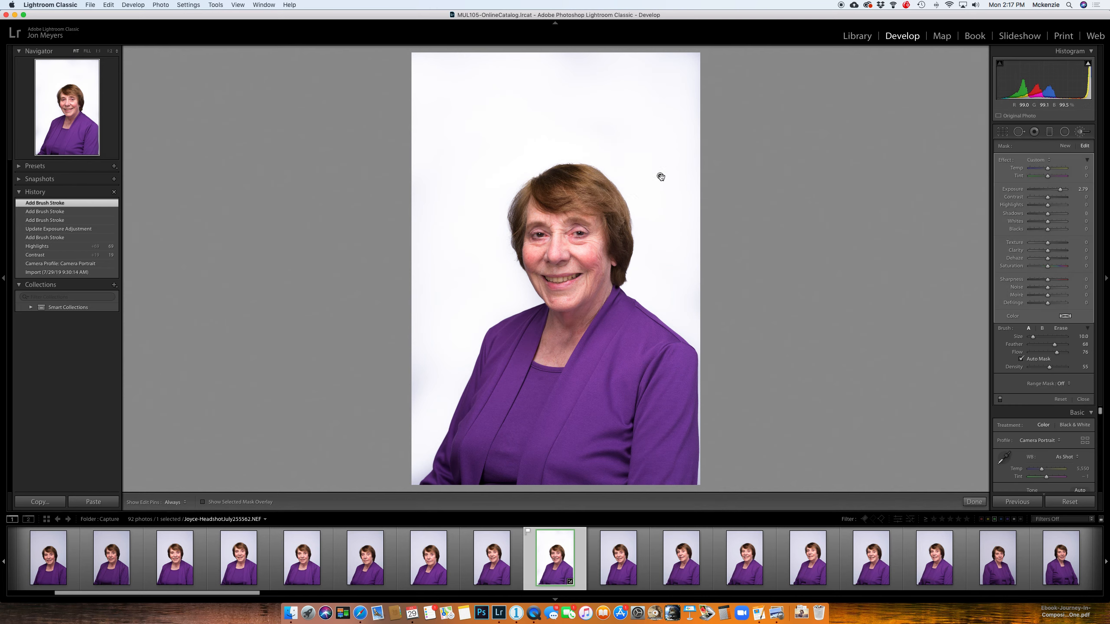
{"action": "key", "text": "o"}
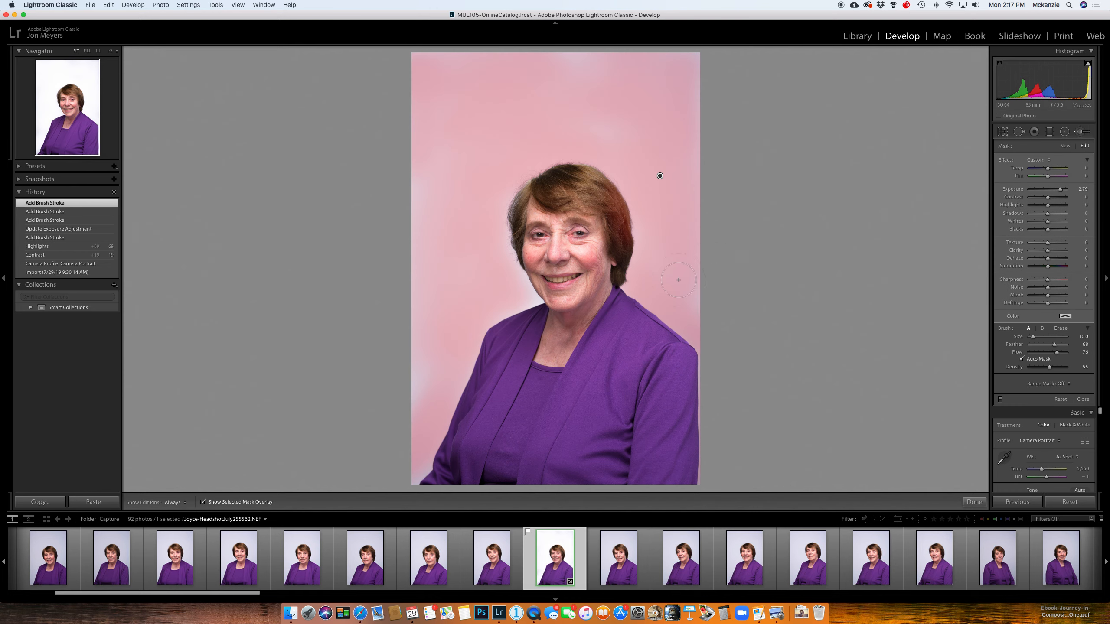
Step: Examine the background mask's coverage along the shoulders, jacket and jawline up close
{"action": "left_click", "coordinate": [659, 325]}
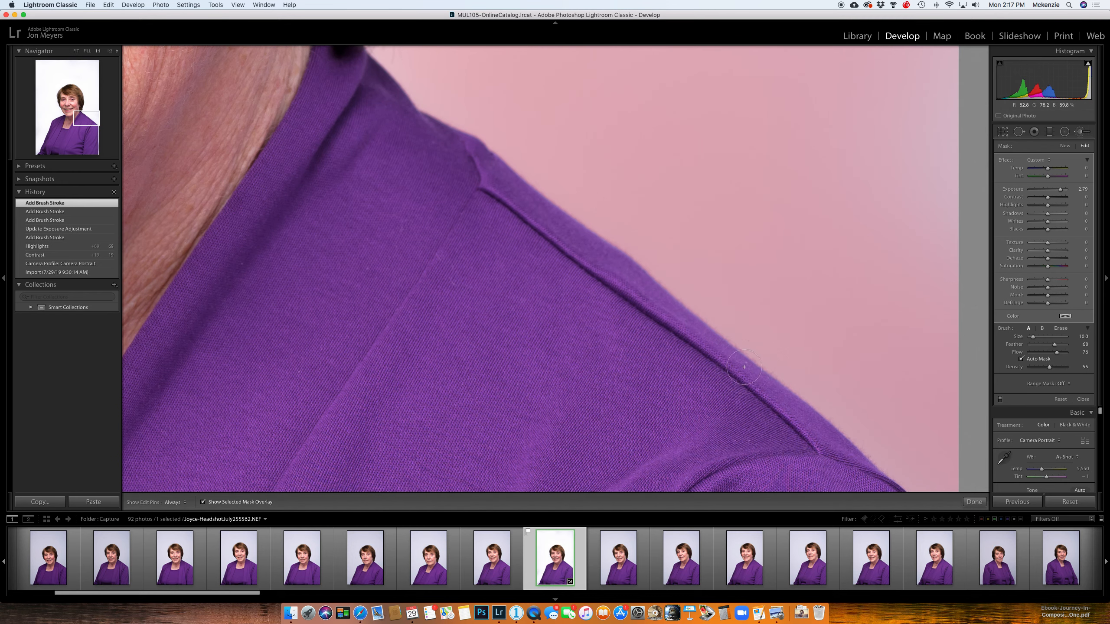
{"action": "key", "text": "space"}
{"action": "mouse_move", "coordinate": [361, 349]}
{"action": "left_mouse_down"}
{"action": "mouse_move", "coordinate": [969, 251]}
{"action": "mouse_move", "coordinate": [1013, 205]}
{"action": "left_mouse_up"}
{"action": "left_click_drag", "start_coordinate": [345, 272], "coordinate": [544, 265]}
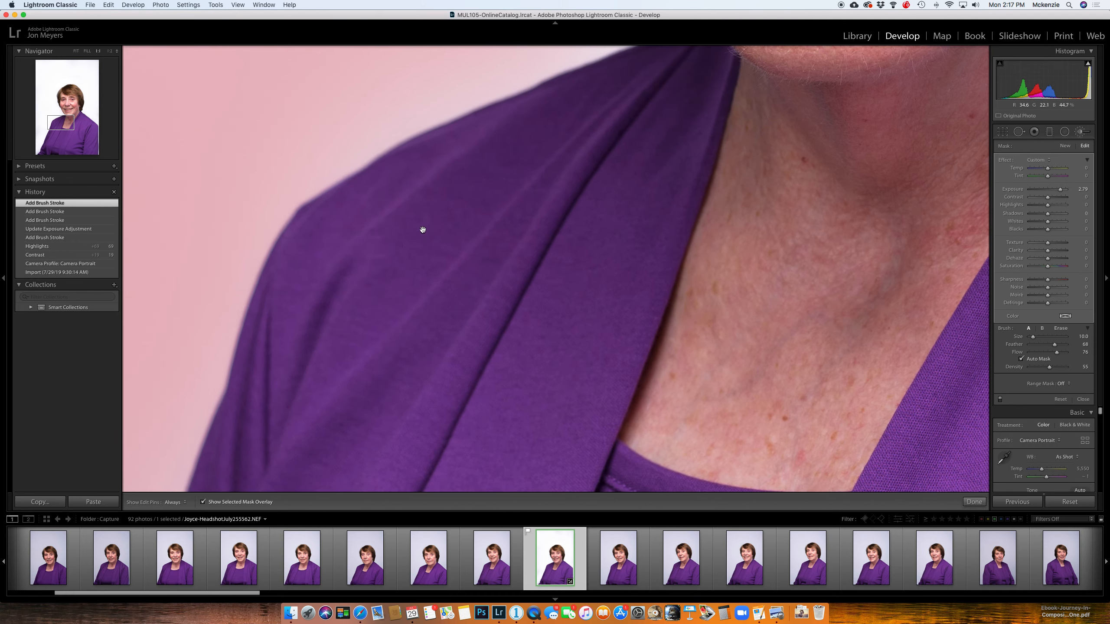
{"action": "left_click_drag", "start_coordinate": [567, 142], "coordinate": [655, 399]}
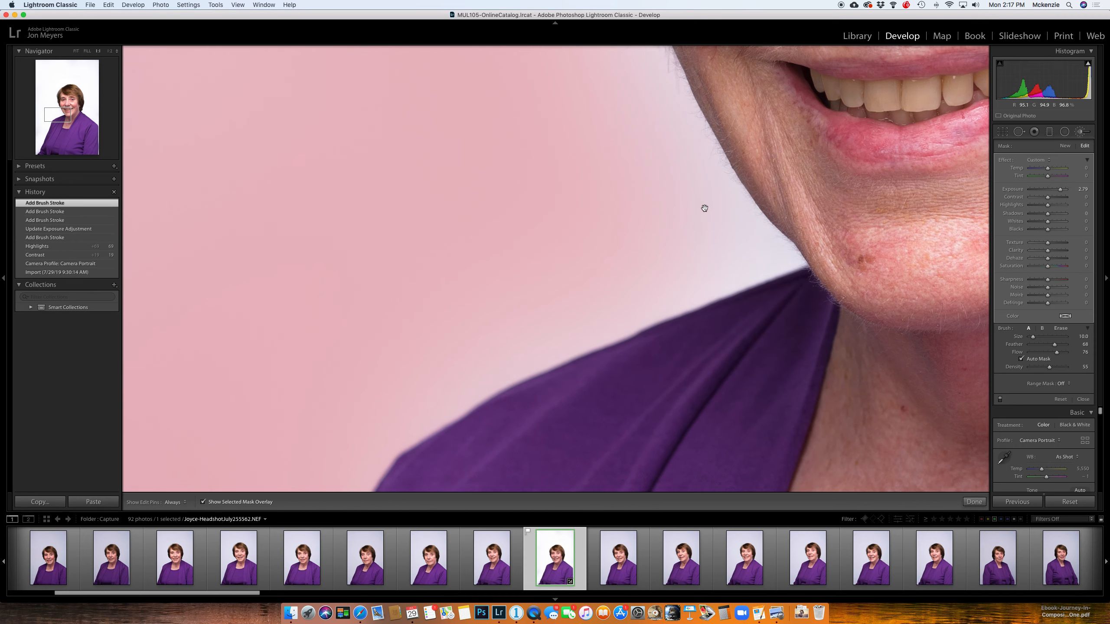
{"action": "left_click_drag", "start_coordinate": [751, 238], "coordinate": [602, 377]}
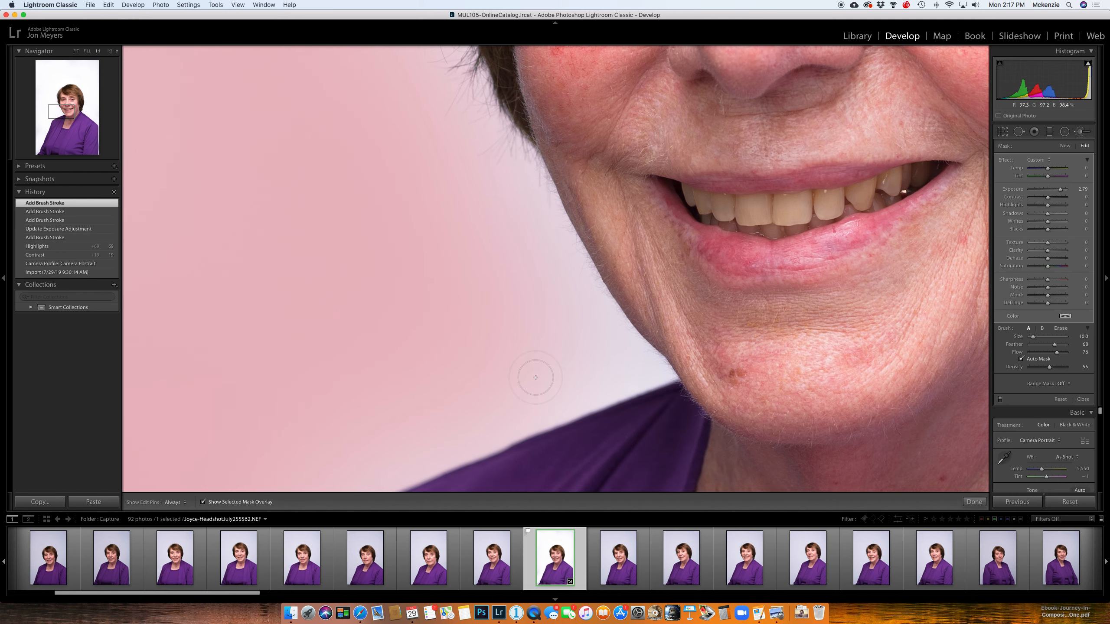
{"action": "key", "text": "z"}
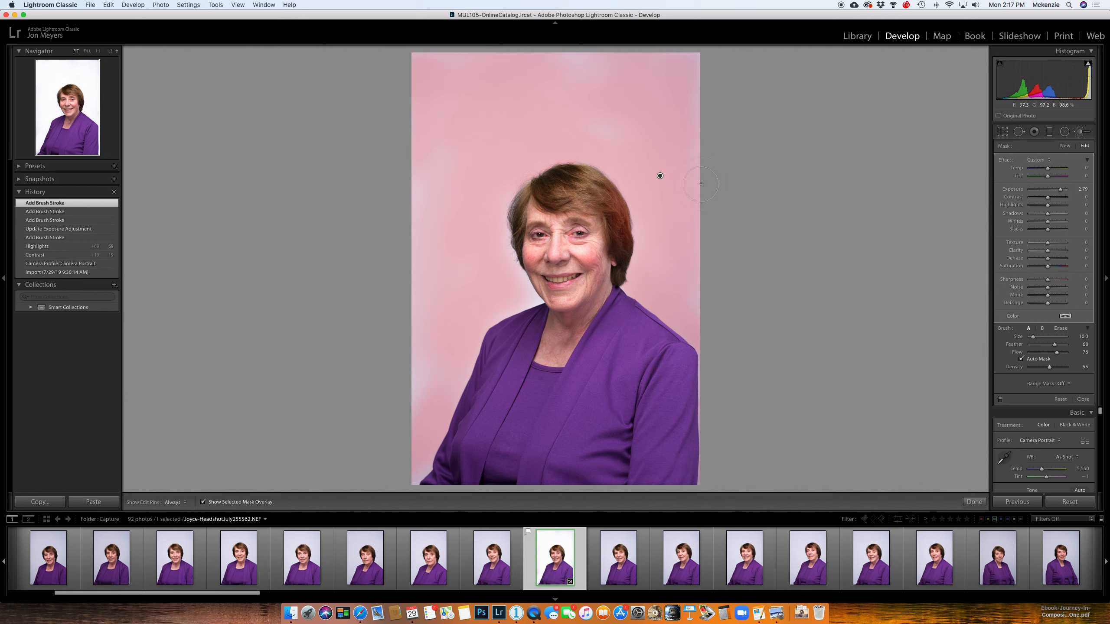
Step: Reselect the background brush adjustment and hide its mask overlay
{"action": "key", "text": "m"}
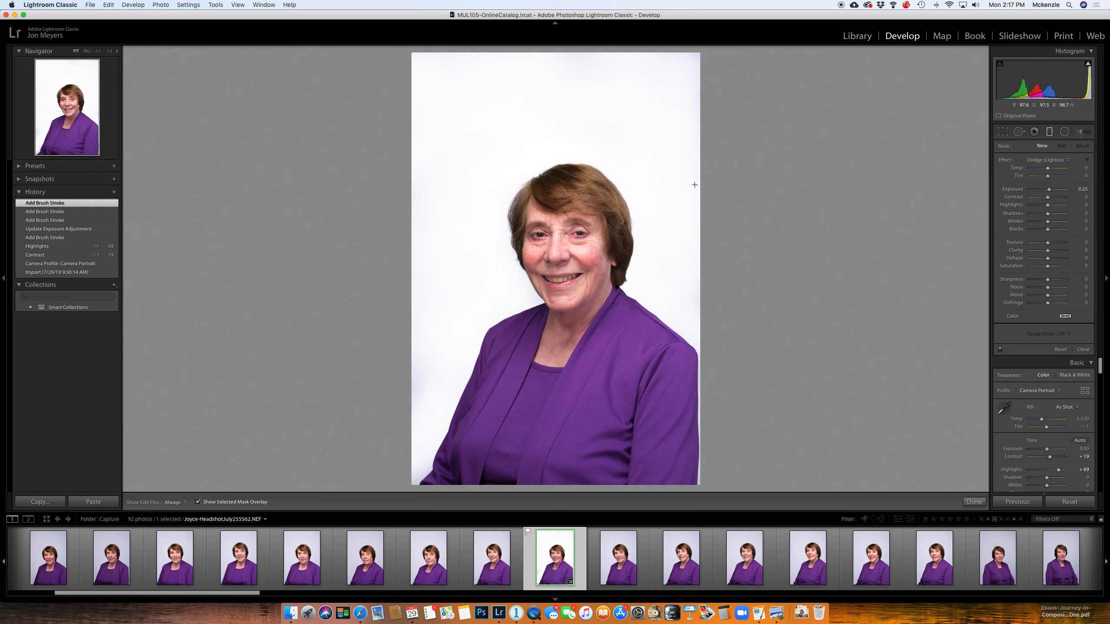
{"action": "left_click", "coordinate": [660, 177]}
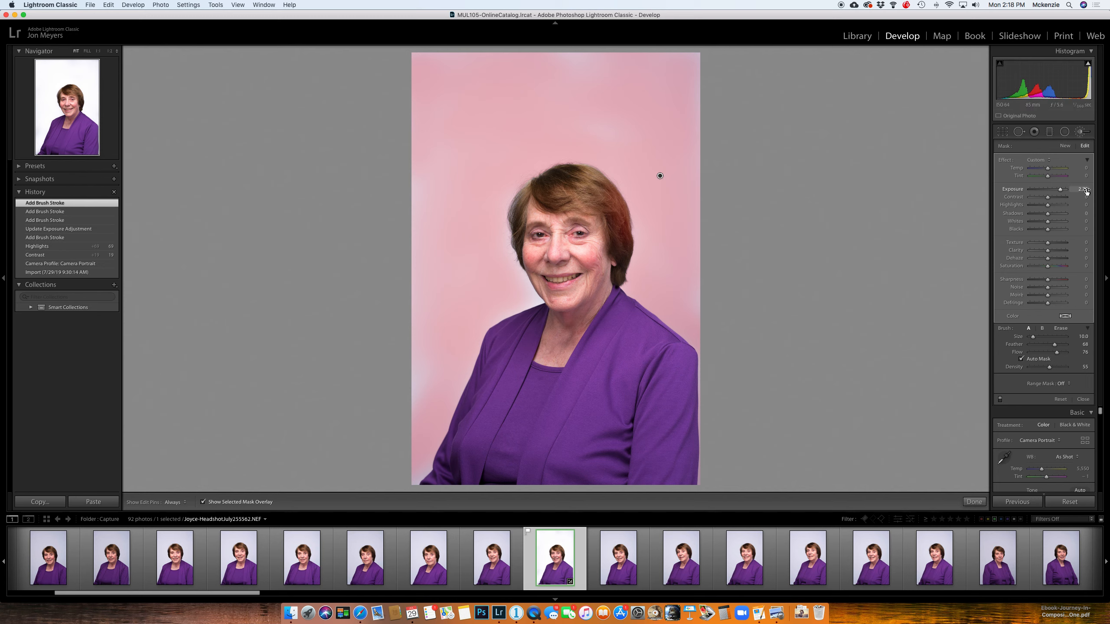
{"action": "key", "text": "Delete"}
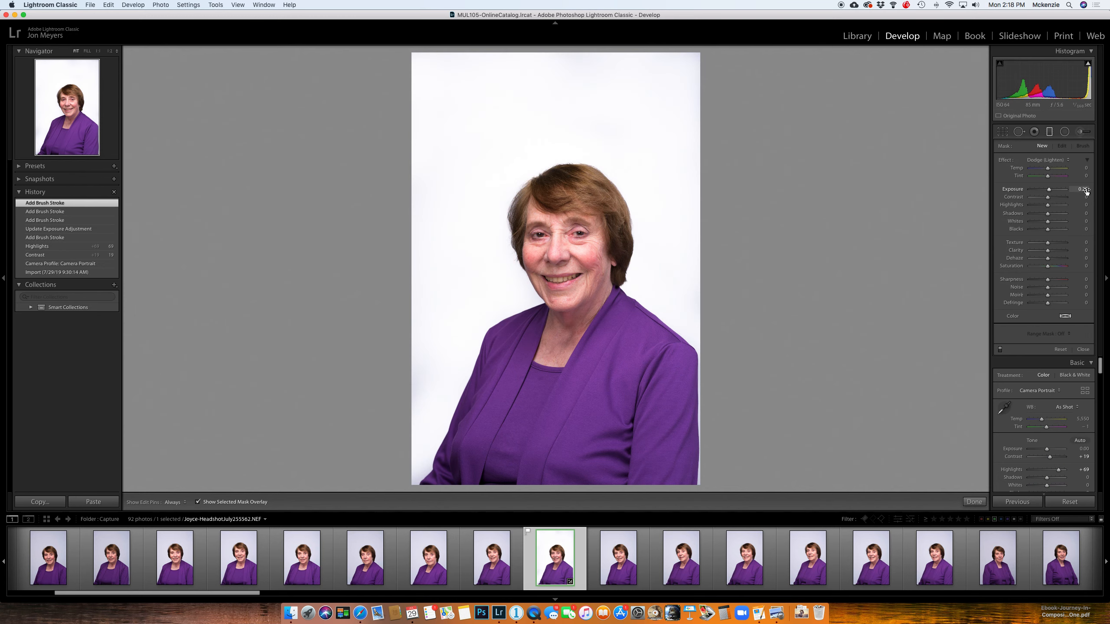
{"action": "key", "text": "super+z"}
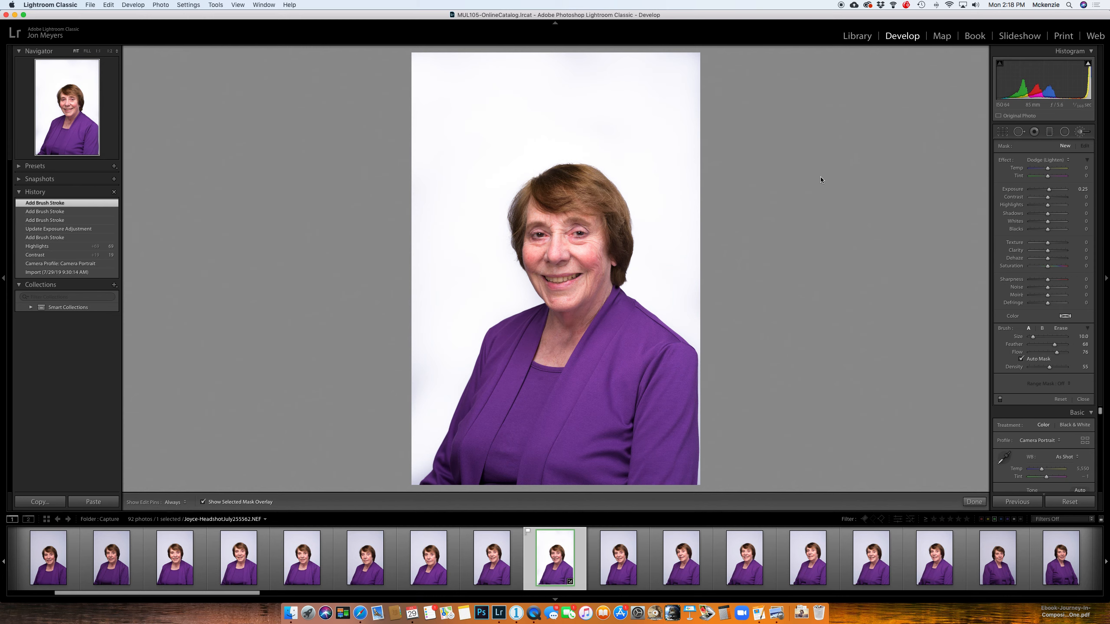
{"action": "key", "text": "o"}
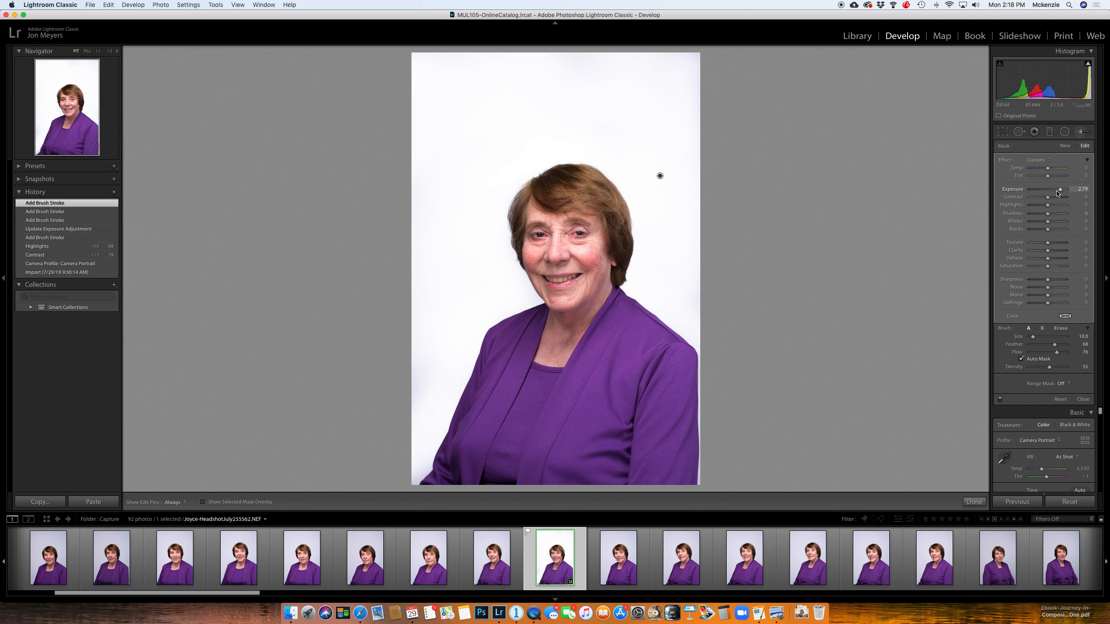
Step: Set the background brush adjustment's Exposure to 0.98 and Highlights to 44, and compare the result with the last brush stroke state in history
{"action": "mouse_move", "coordinate": [1061, 191]}
{"action": "left_mouse_down"}
{"action": "mouse_move", "coordinate": [1049, 193]}
{"action": "mouse_move", "coordinate": [1053, 206]}
{"action": "mouse_move", "coordinate": [1067, 206]}
{"action": "mouse_move", "coordinate": [1016, 211]}
{"action": "mouse_move", "coordinate": [1109, 203]}
{"action": "mouse_move", "coordinate": [1059, 211]}
{"action": "left_mouse_up"}
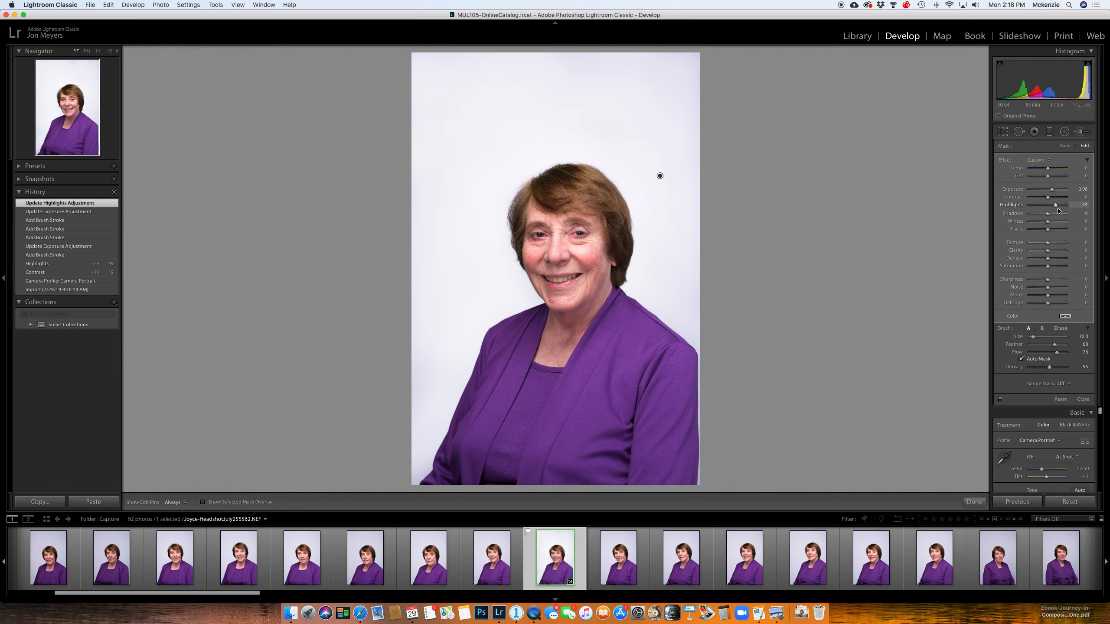
{"action": "left_click", "coordinate": [89, 220]}
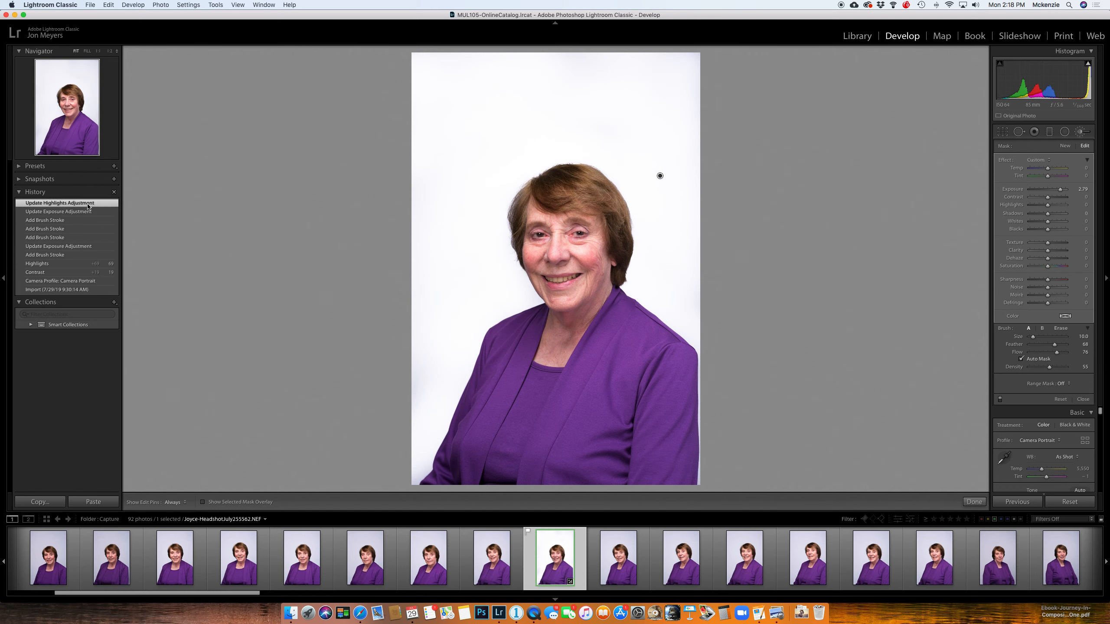
{"action": "left_click", "coordinate": [87, 204]}
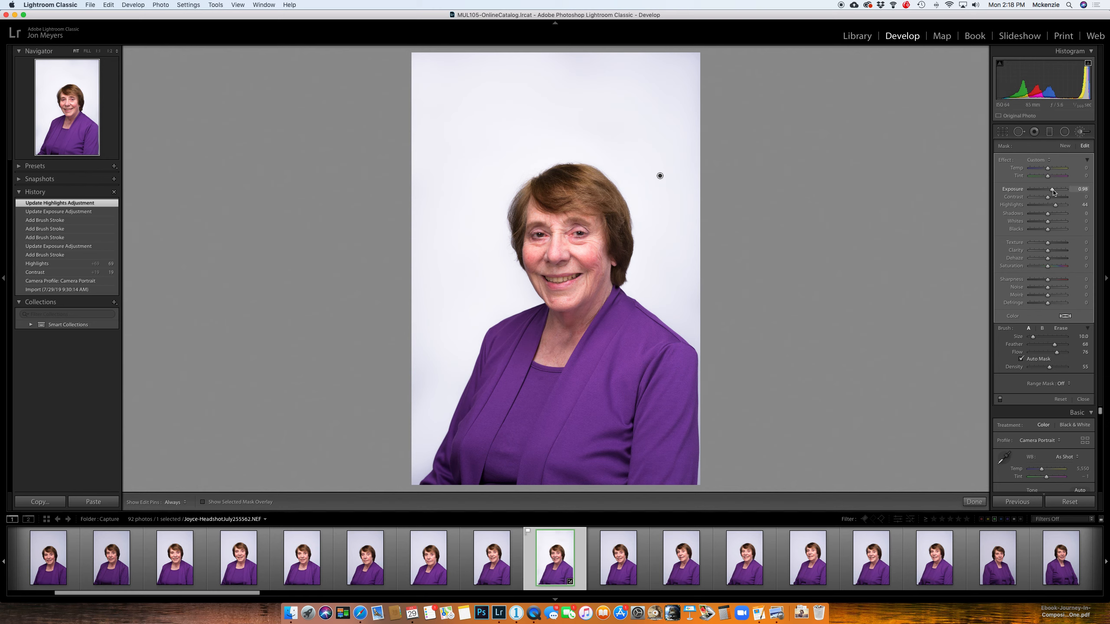
Step: Try an Exposure of about 3 on the background brush adjustment to check highlight clipping, and lower it to 1.09
{"action": "left_click_drag", "start_coordinate": [1052, 192], "coordinate": [1063, 193]}
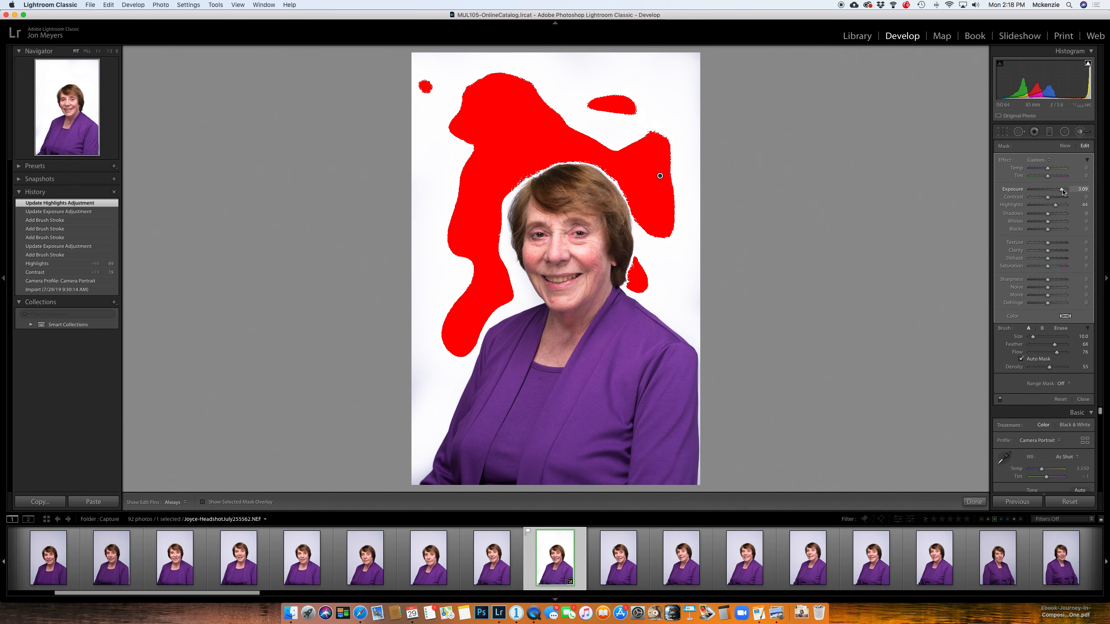
{"action": "left_click_drag", "start_coordinate": [1062, 192], "coordinate": [1062, 193]}
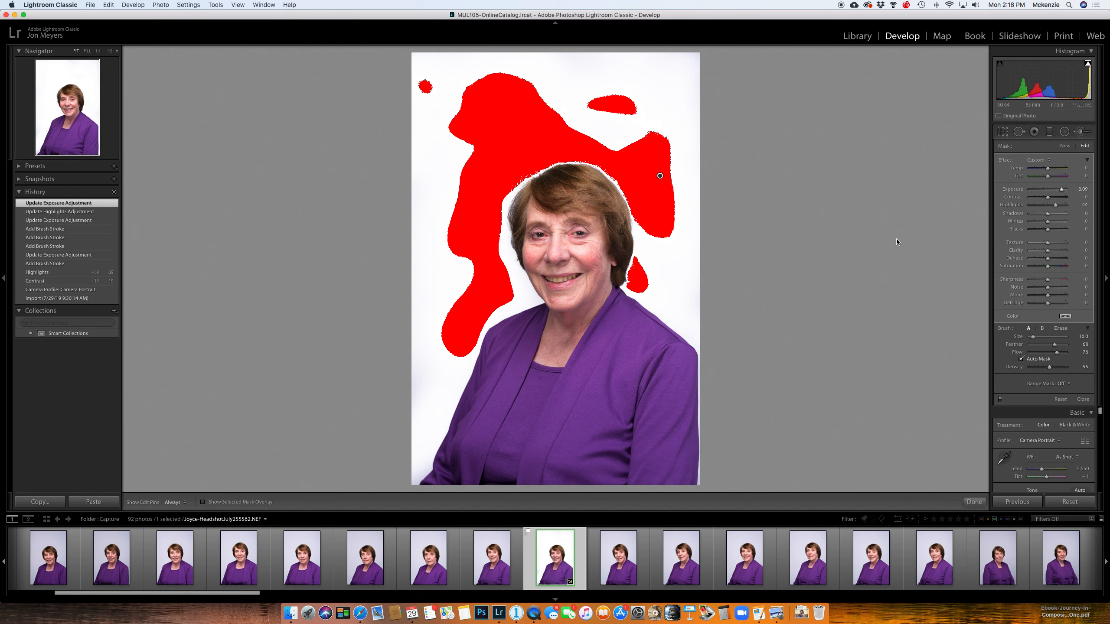
{"action": "left_click_drag", "start_coordinate": [1063, 193], "coordinate": [1053, 193]}
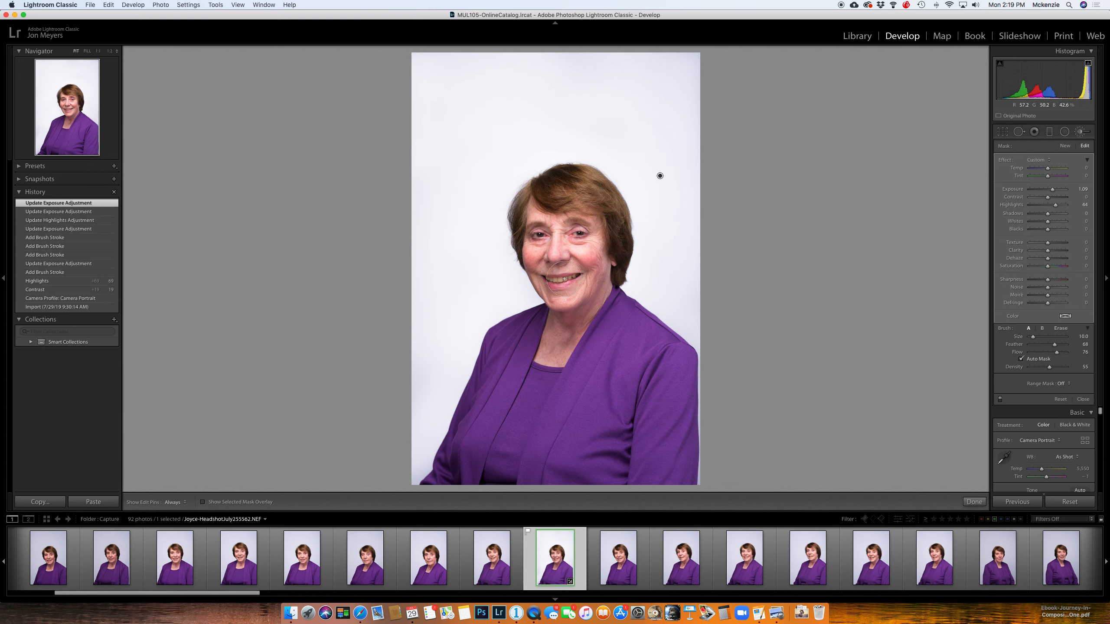
Step: Examine the subject's hair, eyes, skin and teeth up close for areas that need local retouching
{"action": "key", "text": "z"}
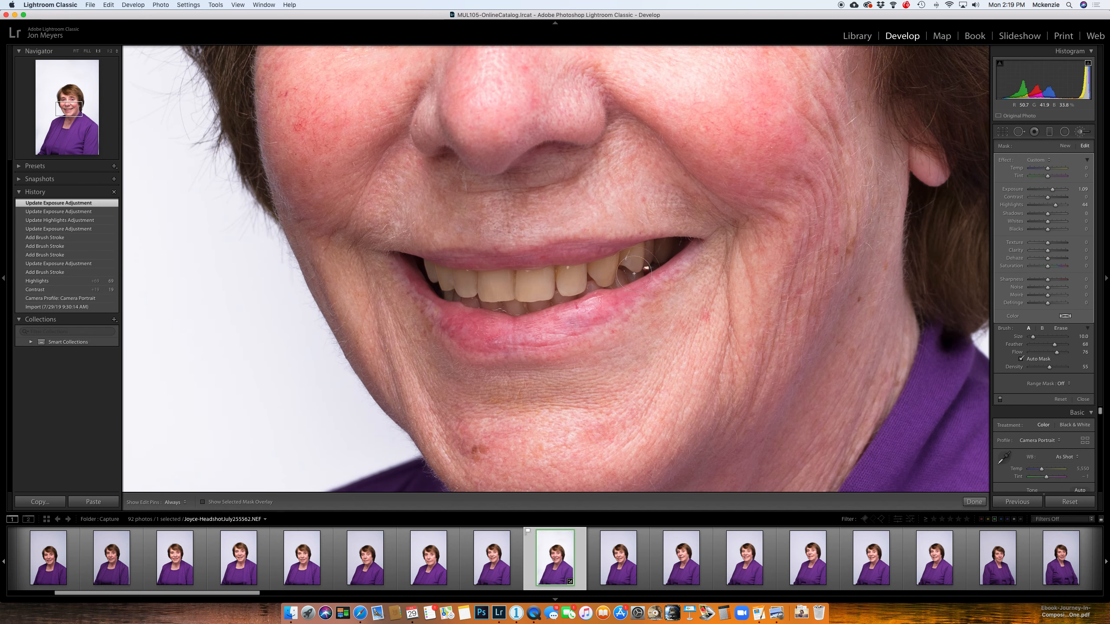
{"action": "left_click_drag", "start_coordinate": [755, 133], "coordinate": [708, 606]}
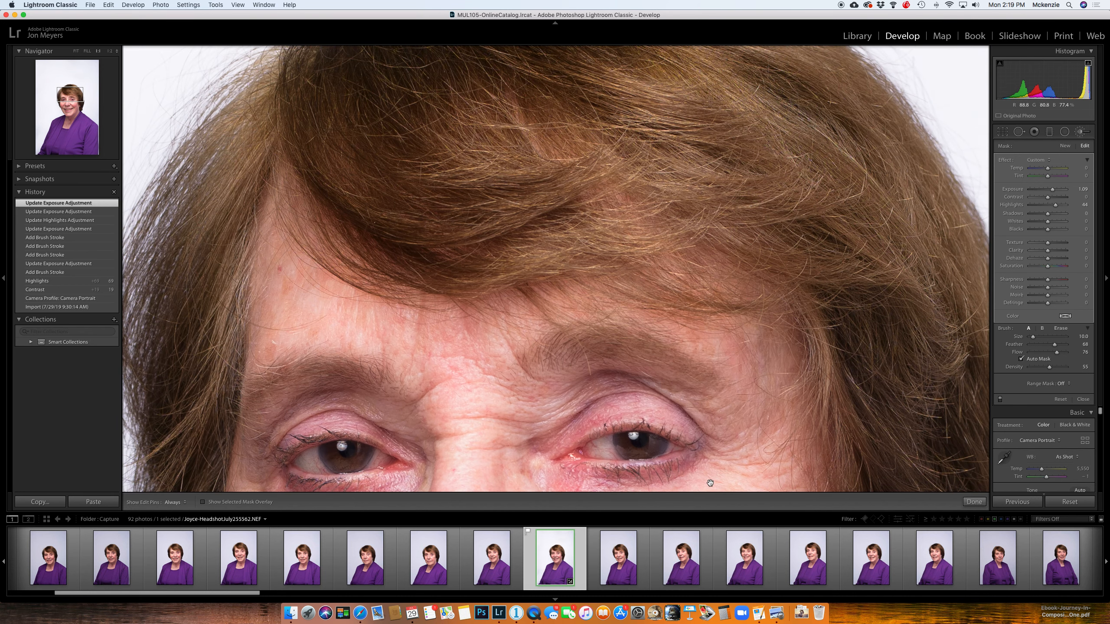
{"action": "left_click_drag", "start_coordinate": [710, 482], "coordinate": [766, 258]}
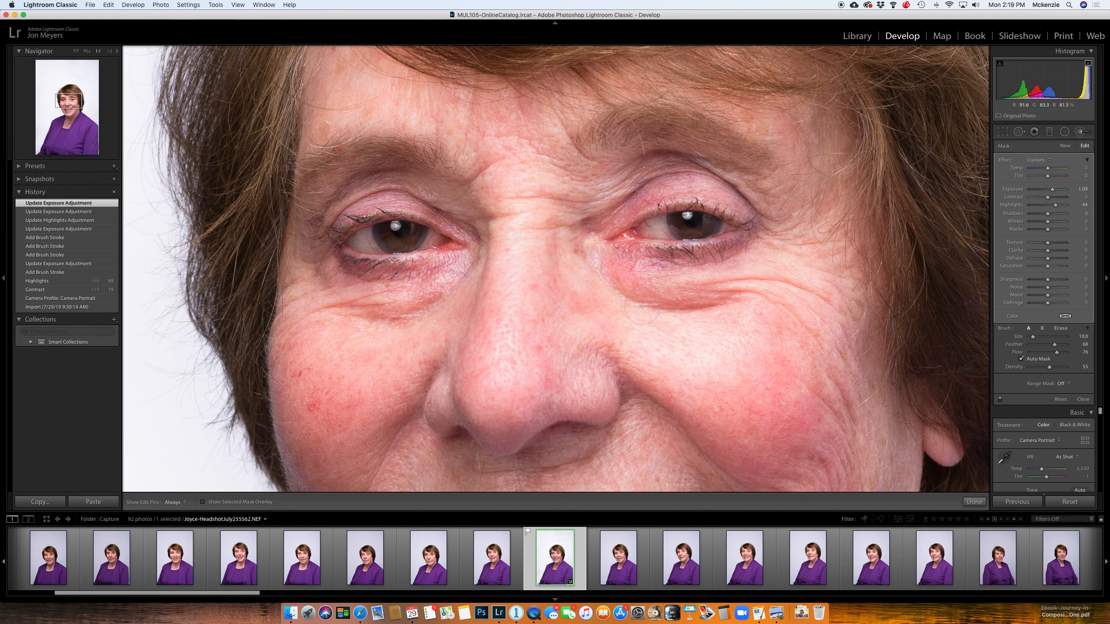
{"action": "left_click", "coordinate": [759, 340]}
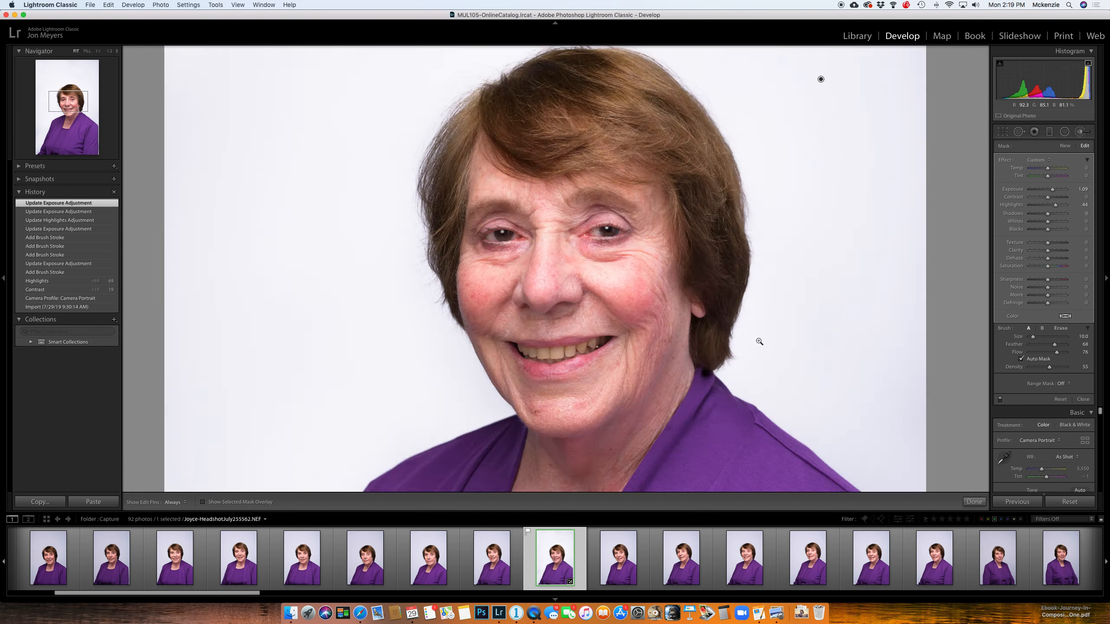
{"action": "left_click", "coordinate": [573, 281]}
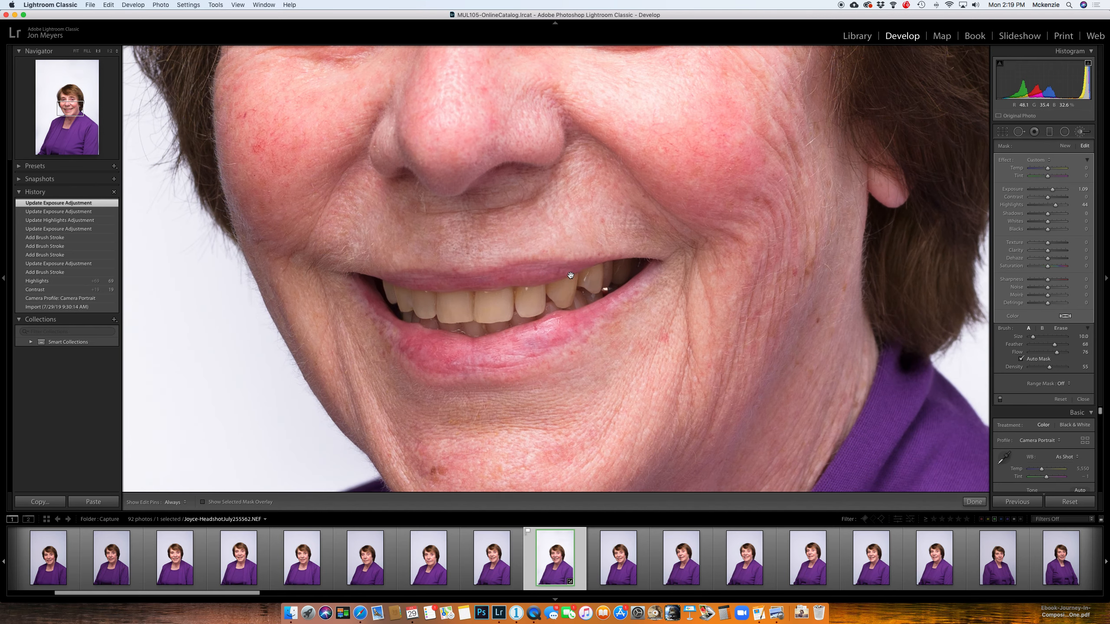
Step: Load the Teeth Whitening preset into the selected brush adjustment, and set its Saturation to -41 and Exposure to 0.20
{"action": "left_click", "coordinate": [1040, 159]}
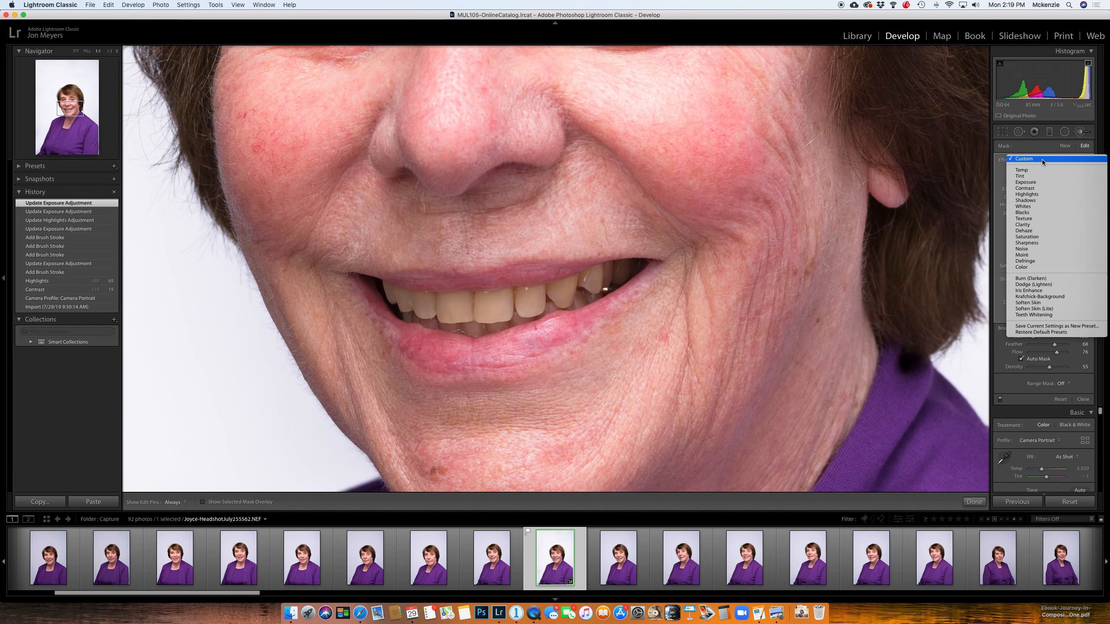
{"action": "left_click", "coordinate": [1065, 314]}
{"action": "left_click_drag", "start_coordinate": [1038, 267], "coordinate": [1041, 268]}
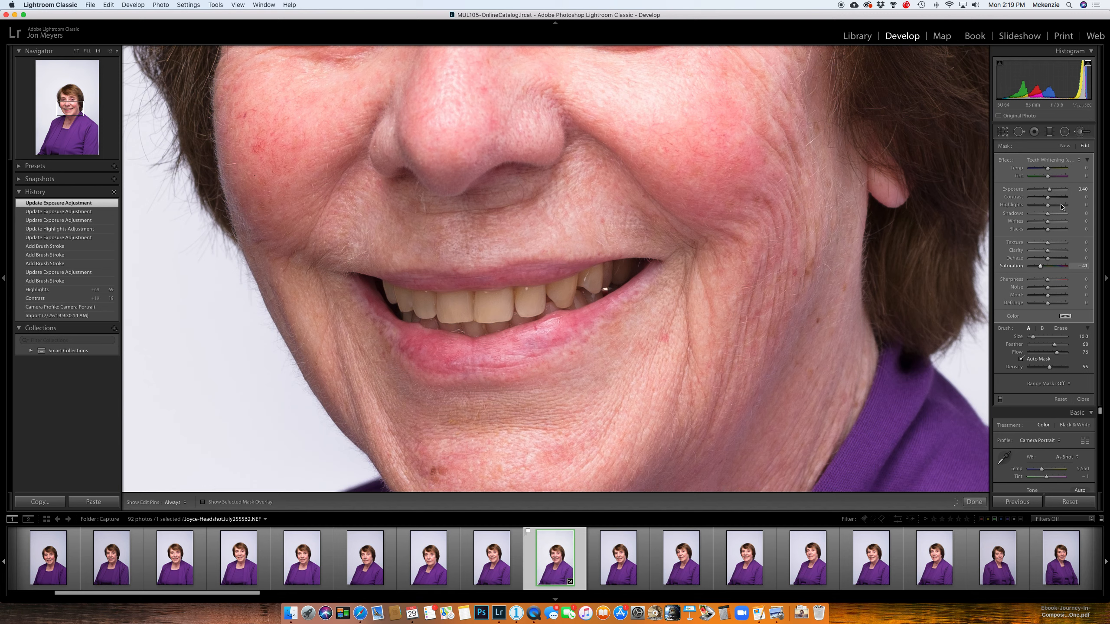
{"action": "left_click", "coordinate": [1084, 190]}
{"action": "type", "text": "0.2"}
{"action": "key", "text": "Return"}
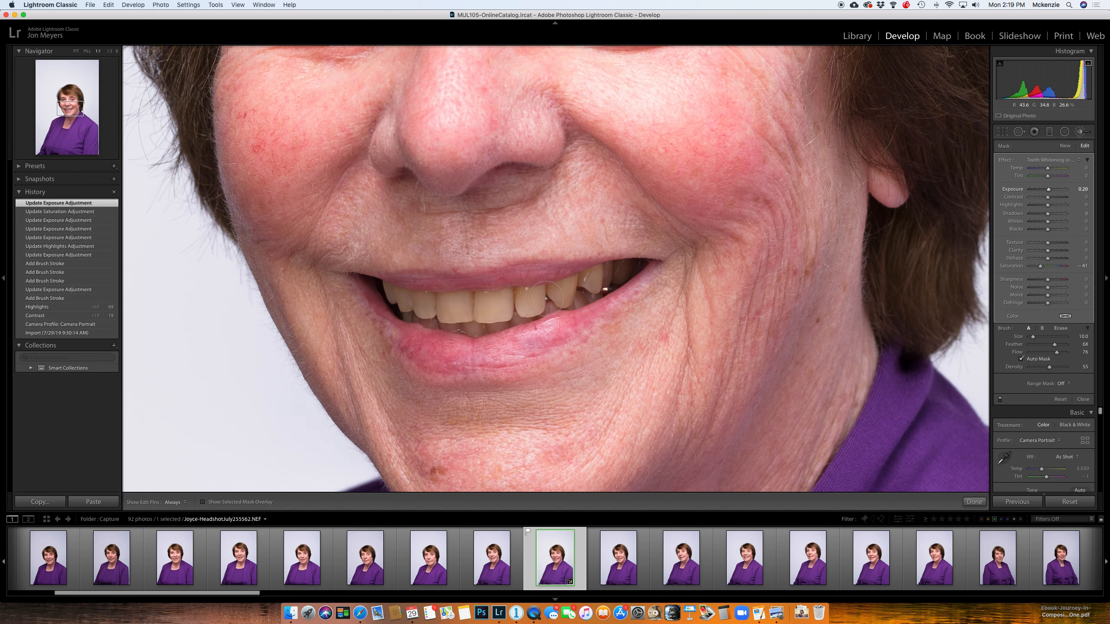
Step: Reduce the brush size to 4 and paint over the teeth with the adjustment pins hidden while painting
{"action": "key", "text": "bracketleft"}
{"action": "key", "text": "h"}
{"action": "left_click", "coordinate": [569, 284]}
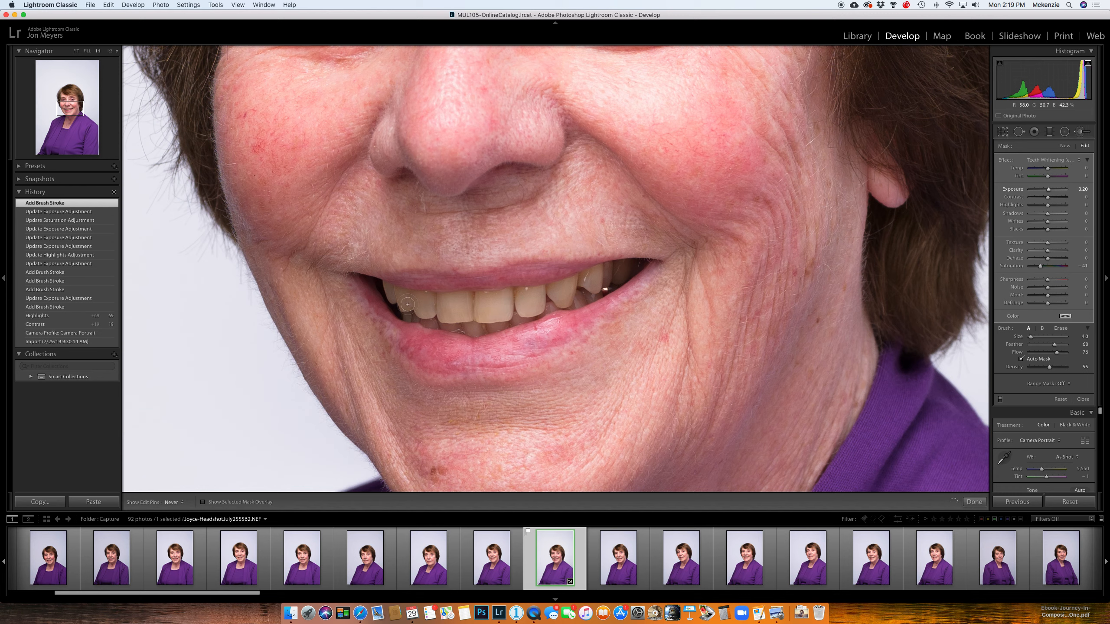
{"action": "left_click_drag", "start_coordinate": [491, 315], "coordinate": [466, 308]}
{"action": "key", "text": "h"}
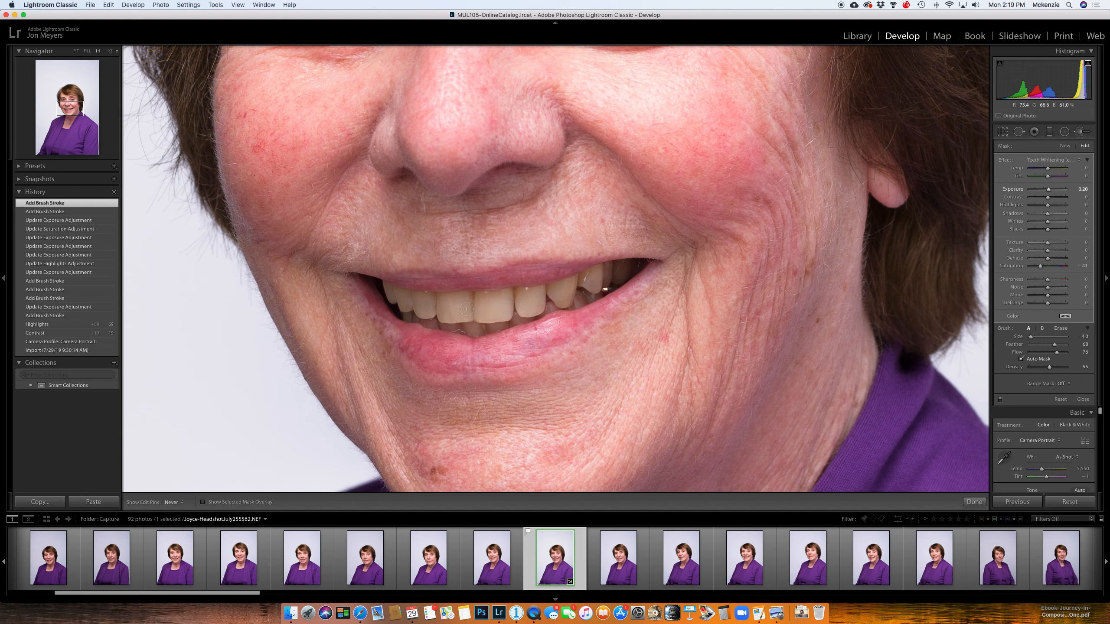
{"action": "left_click", "coordinate": [503, 302]}
{"action": "key", "text": "h"}
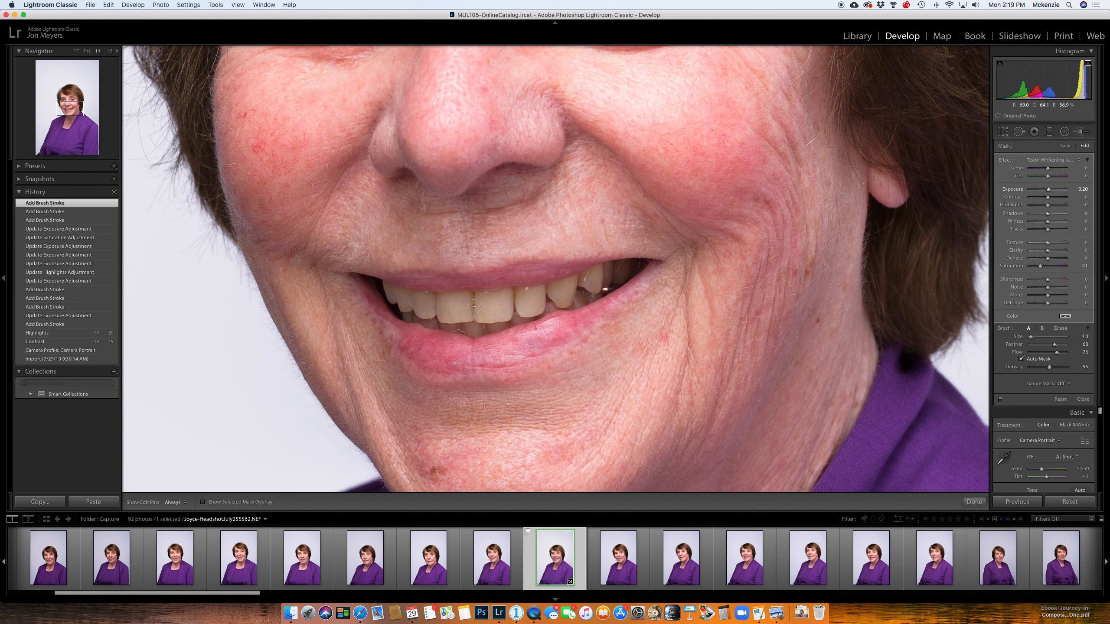
{"action": "left_click", "coordinate": [628, 274]}
Step: Check the painted area with the mask overlay, and revert to the history state before the teeth brush strokes
{"action": "key", "text": "o"}
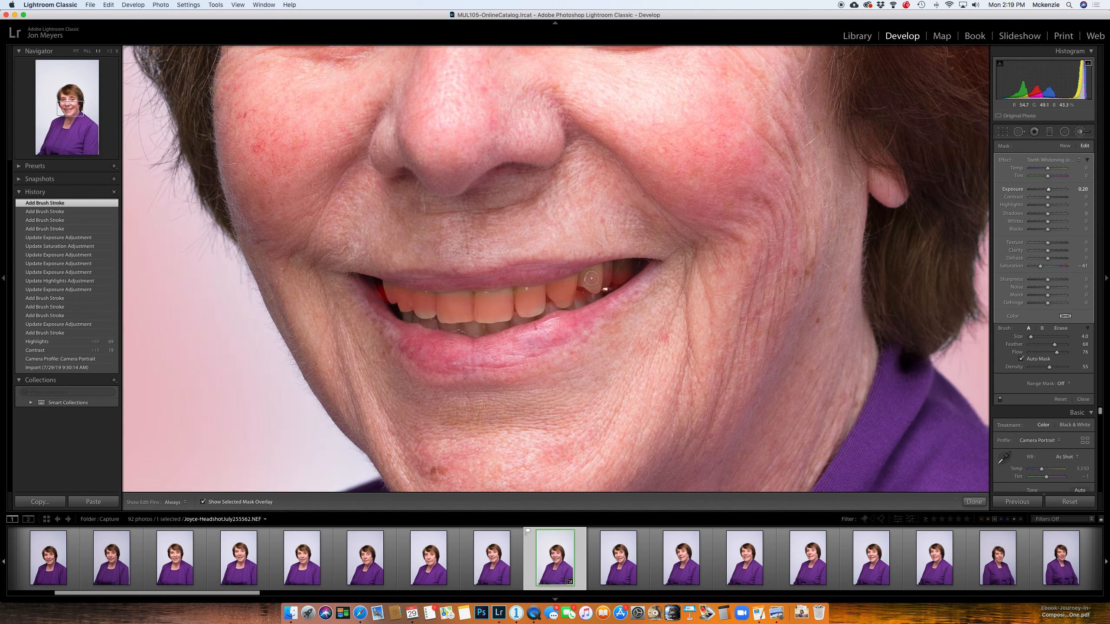
{"action": "key", "text": "o"}
{"action": "key", "text": "o"}
{"action": "key", "text": "o"}
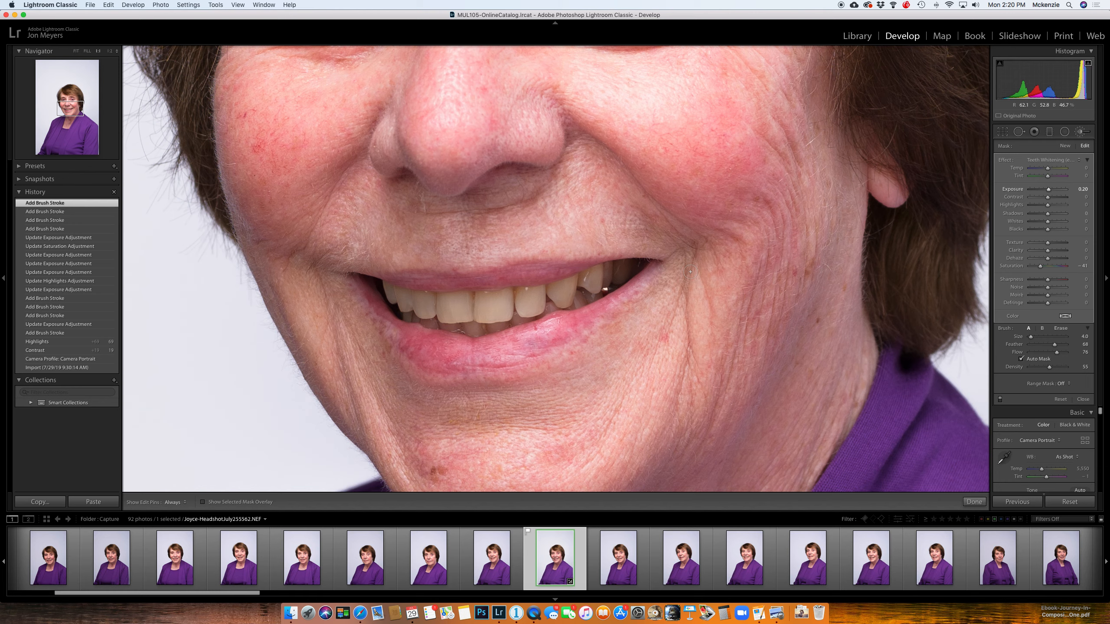
{"action": "scroll", "coordinate": [690, 271], "scroll_direction": "up", "scroll_amount": 10}
{"action": "left_click", "coordinate": [68, 238]}
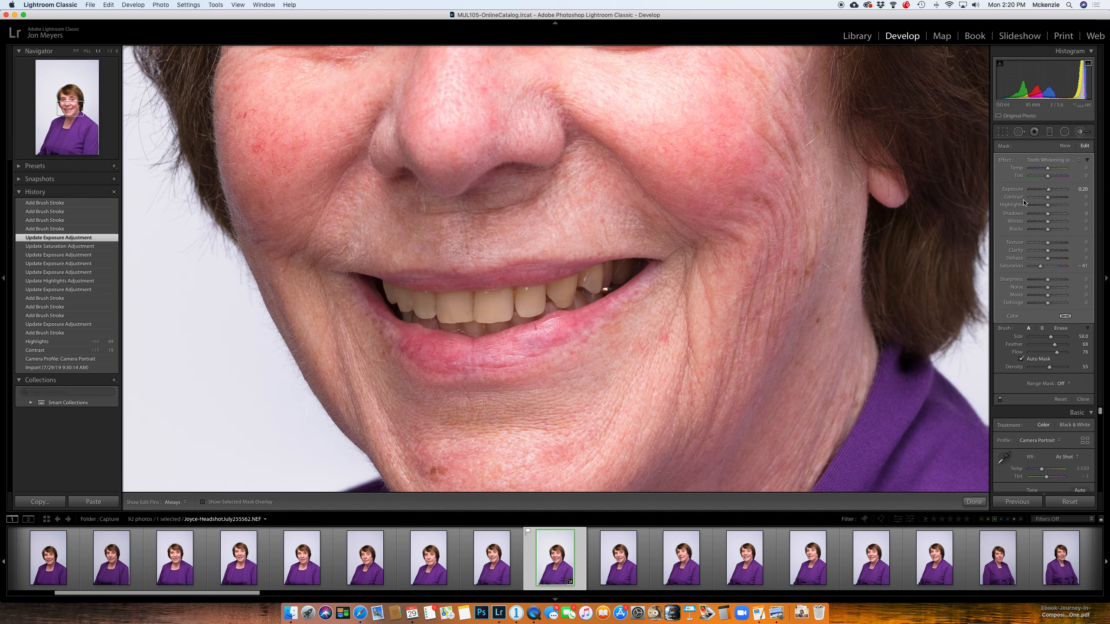
Step: Start a new brush adjustment with the Teeth Whitening preset, a brush size of 7, and the adjustment pins hidden
{"action": "left_click", "coordinate": [1065, 146]}
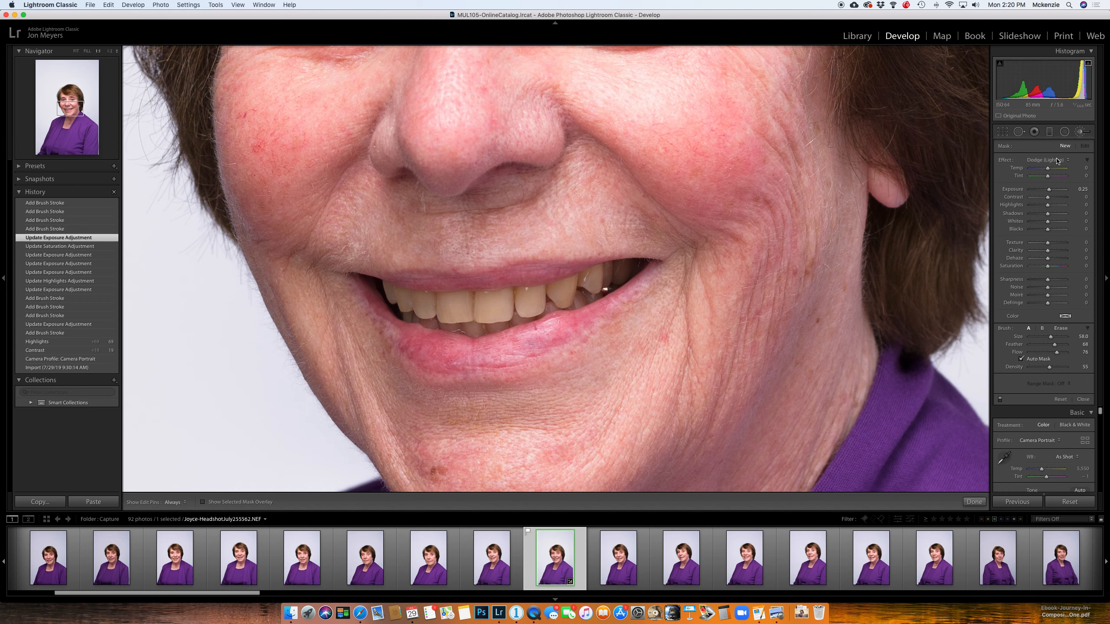
{"action": "left_click", "coordinate": [1057, 161]}
{"action": "left_click", "coordinate": [1047, 182]}
{"action": "scroll", "coordinate": [505, 301], "scroll_direction": "down", "scroll_amount": 7}
{"action": "scroll", "coordinate": [505, 302], "scroll_direction": "down", "scroll_amount": 10}
{"action": "key", "text": "h"}
{"action": "scroll", "coordinate": [545, 293], "scroll_direction": "up", "scroll_amount": 1}
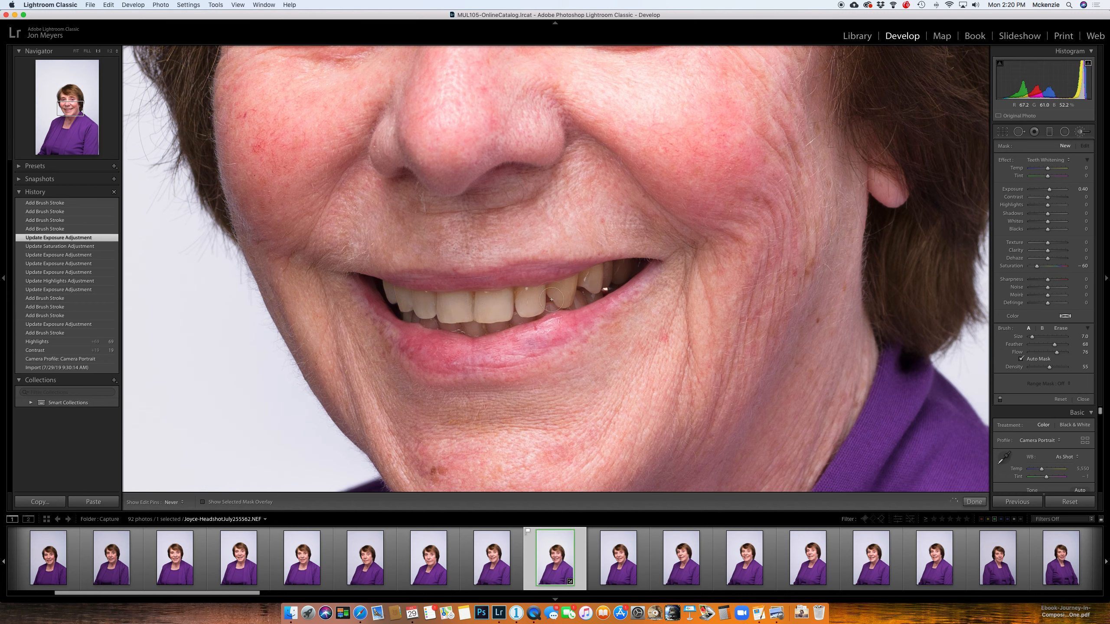
Step: Paint the teeth whitening adjustment over the teeth and close the Adjustment Brush
{"action": "left_click", "coordinate": [551, 300]}
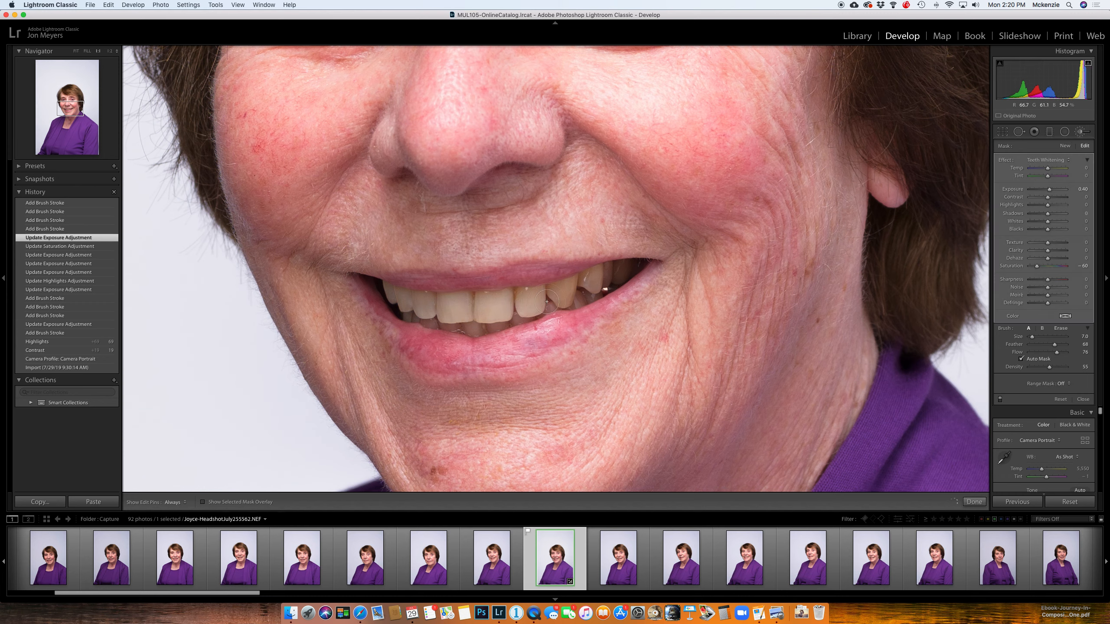
{"action": "left_click", "coordinate": [617, 283]}
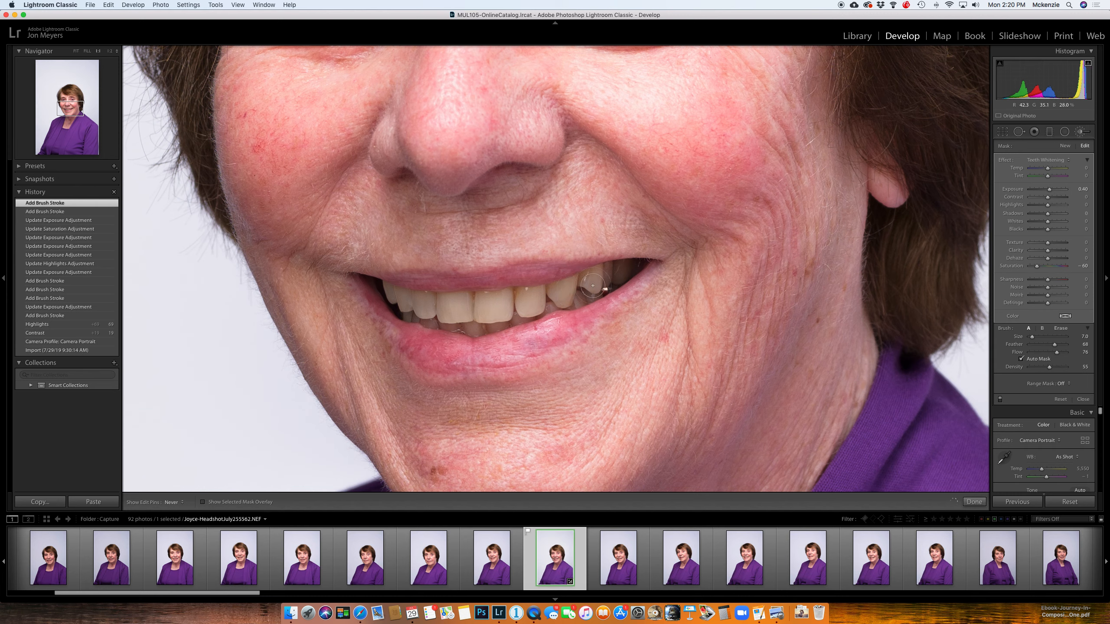
{"action": "mouse_move", "coordinate": [438, 298]}
{"action": "left_mouse_down"}
{"action": "mouse_move", "coordinate": [389, 292]}
{"action": "mouse_move", "coordinate": [502, 308]}
{"action": "left_mouse_up"}
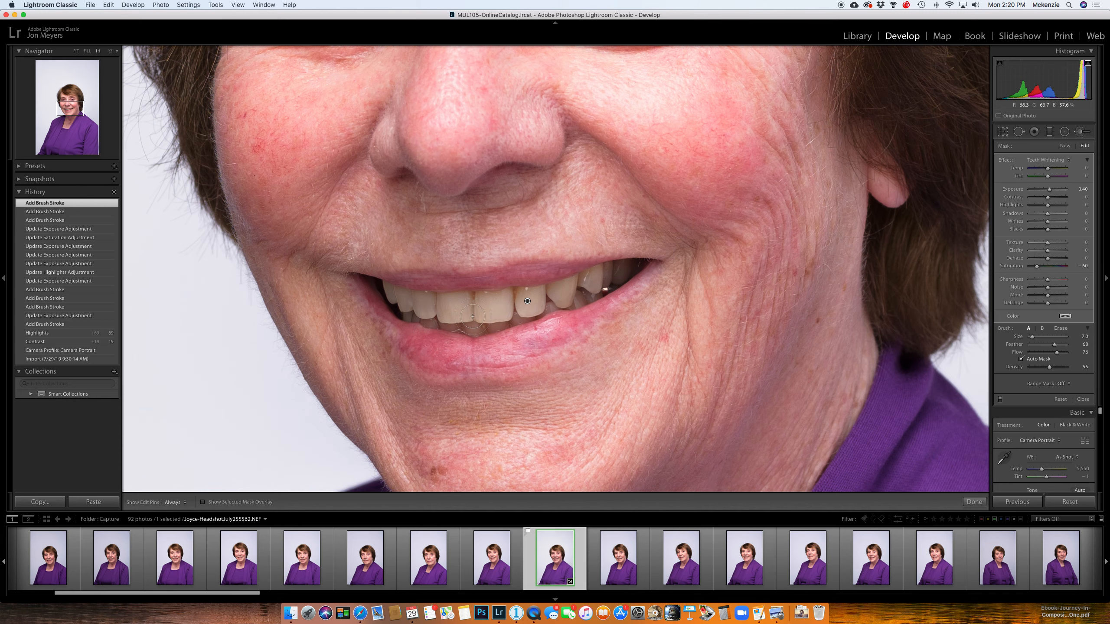
{"action": "left_click", "coordinate": [473, 318]}
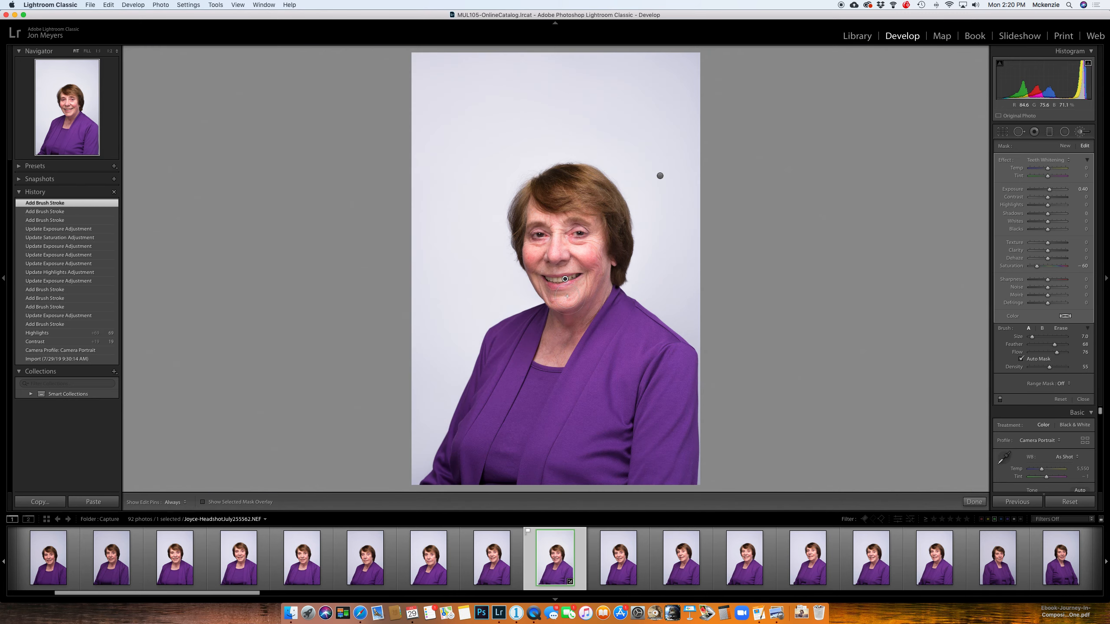
{"action": "key", "text": "k"}
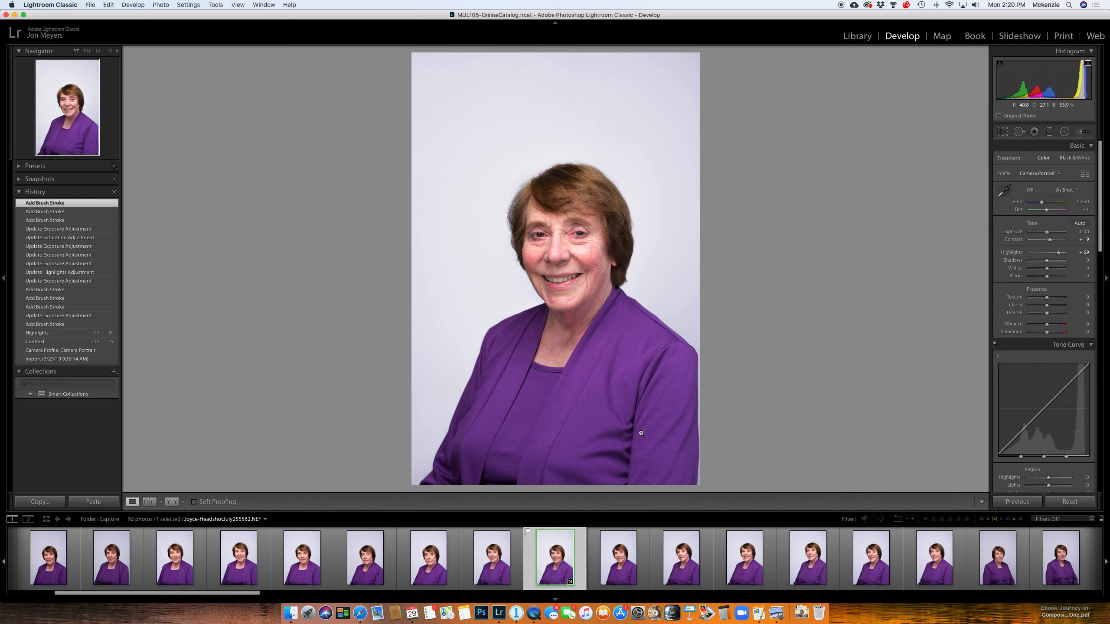
Step: Paint a new Teeth Whitening brush adjustment over the reddened eyelids and the skin around both eyes
{"action": "left_click", "coordinate": [549, 229]}
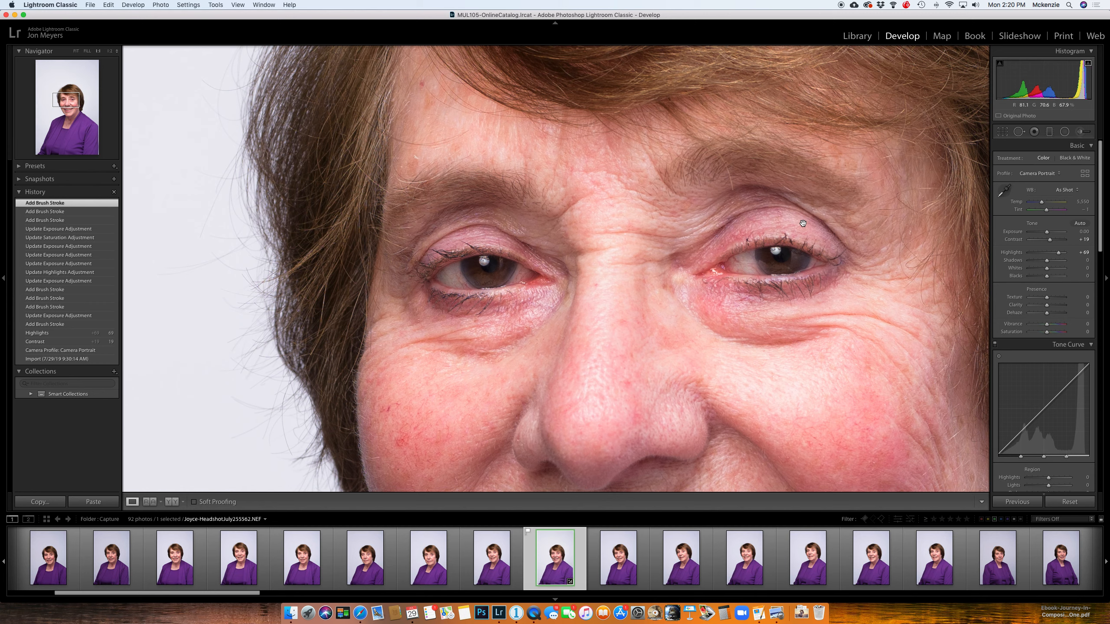
{"action": "key", "text": "k"}
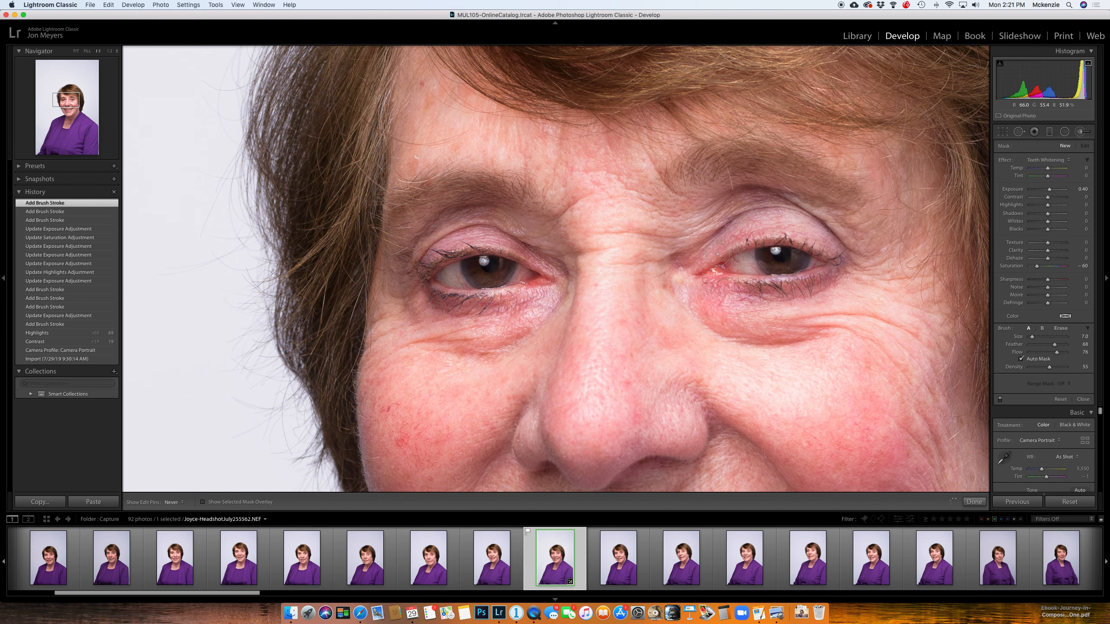
{"action": "left_click_drag", "start_coordinate": [718, 254], "coordinate": [721, 278]}
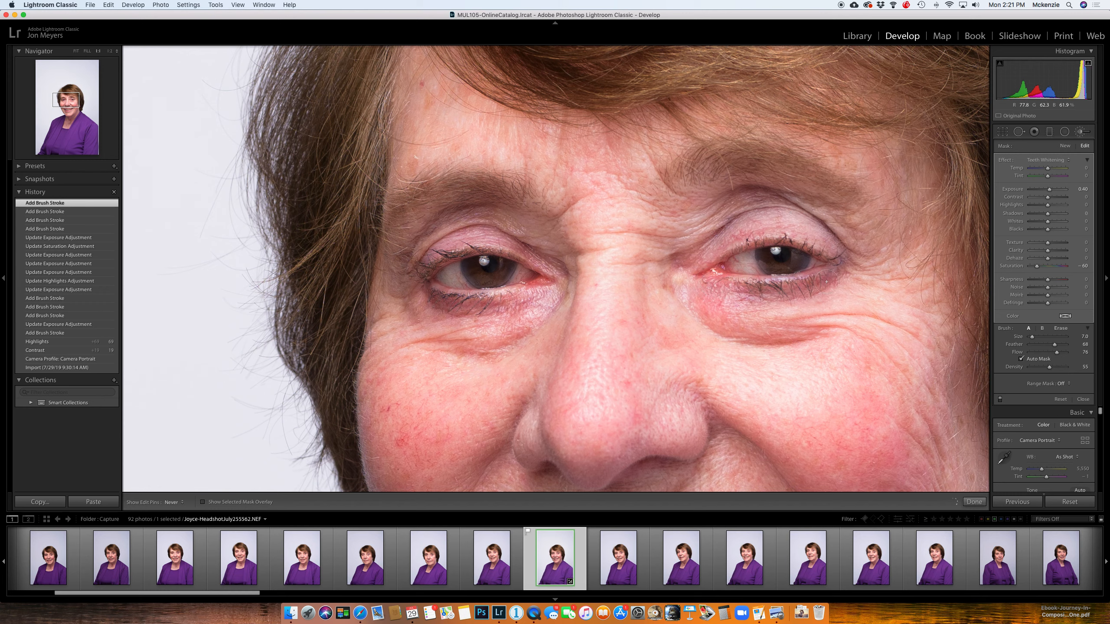
{"action": "left_click", "coordinate": [687, 272]}
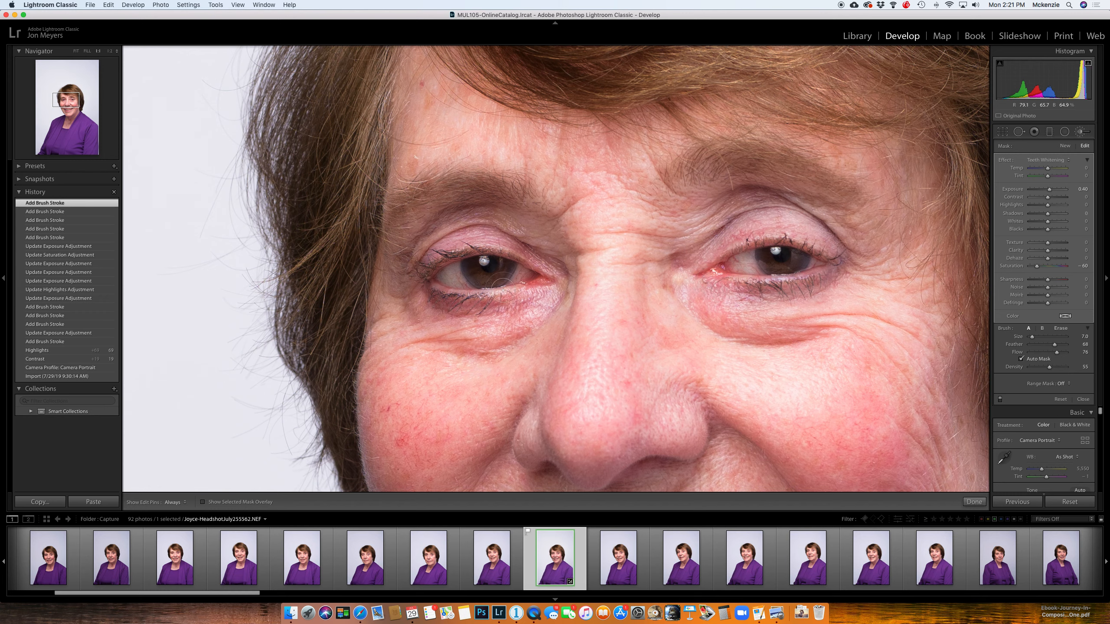
{"action": "left_click", "coordinate": [424, 309]}
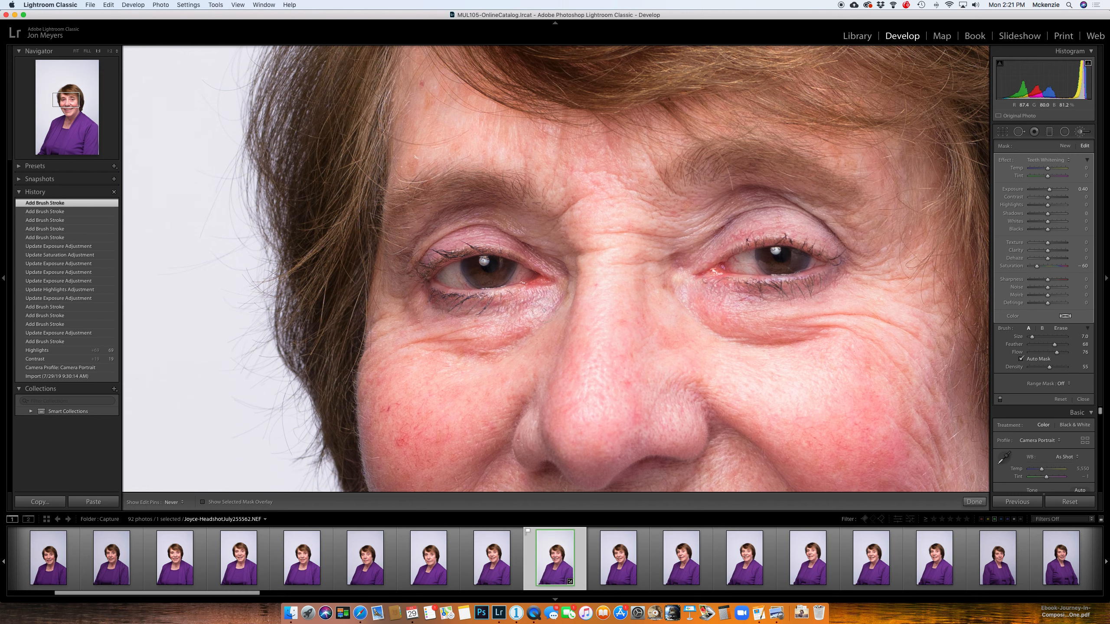
{"action": "mouse_move", "coordinate": [427, 247]}
{"action": "left_mouse_down"}
{"action": "mouse_move", "coordinate": [498, 236]}
{"action": "mouse_move", "coordinate": [476, 250]}
{"action": "left_mouse_up"}
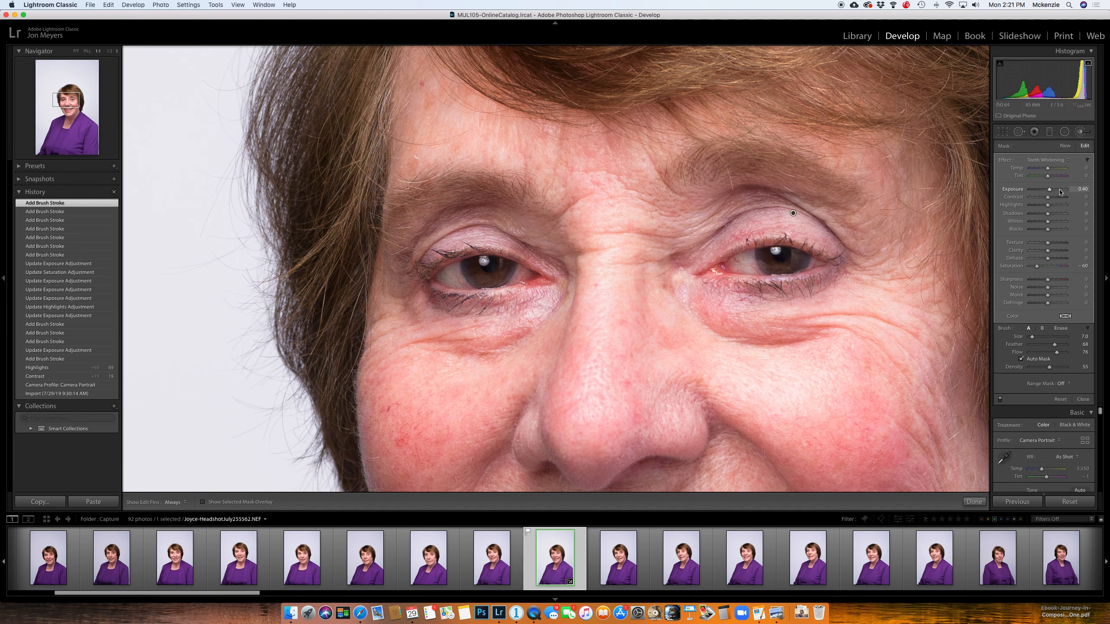
Step: Set the eye-area brush adjustment's Exposure to 0 and Saturation to -15
{"action": "left_click", "coordinate": [1083, 189]}
{"action": "type", "text": "0"}
{"action": "key", "text": "Tab"}
{"action": "key", "text": "Tab"}
{"action": "key", "text": "Tab"}
{"action": "key", "text": "Tab"}
{"action": "key", "text": "Tab"}
{"action": "key", "text": "Tab"}
{"action": "key", "text": "Tab"}
{"action": "key", "text": "Tab"}
{"action": "key", "text": "Tab"}
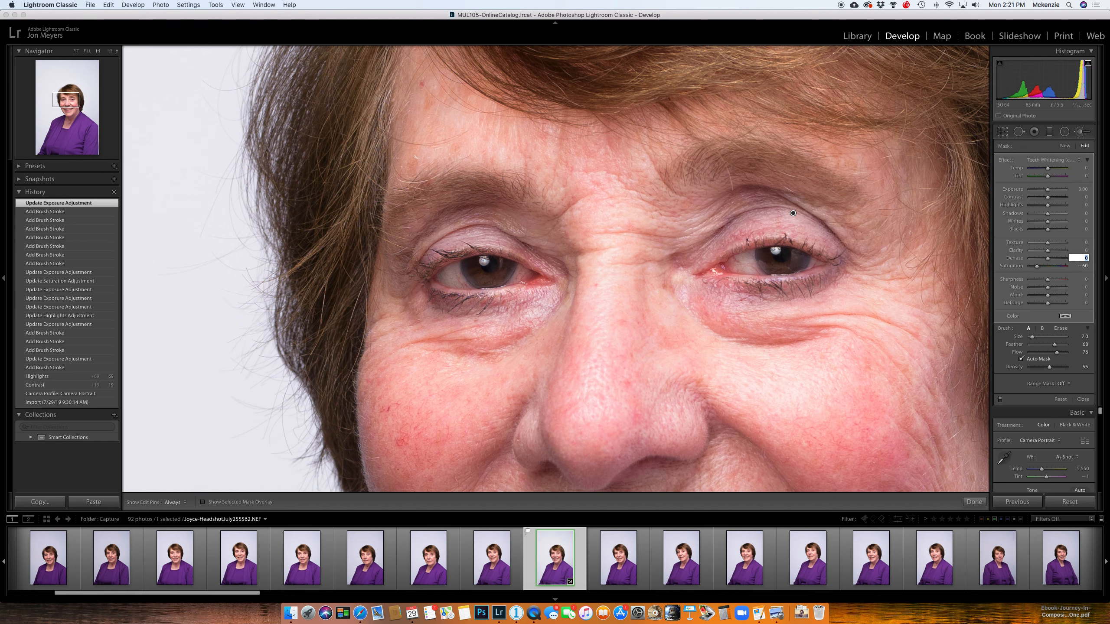
{"action": "type", "text": "0"}
{"action": "key", "text": "Tab"}
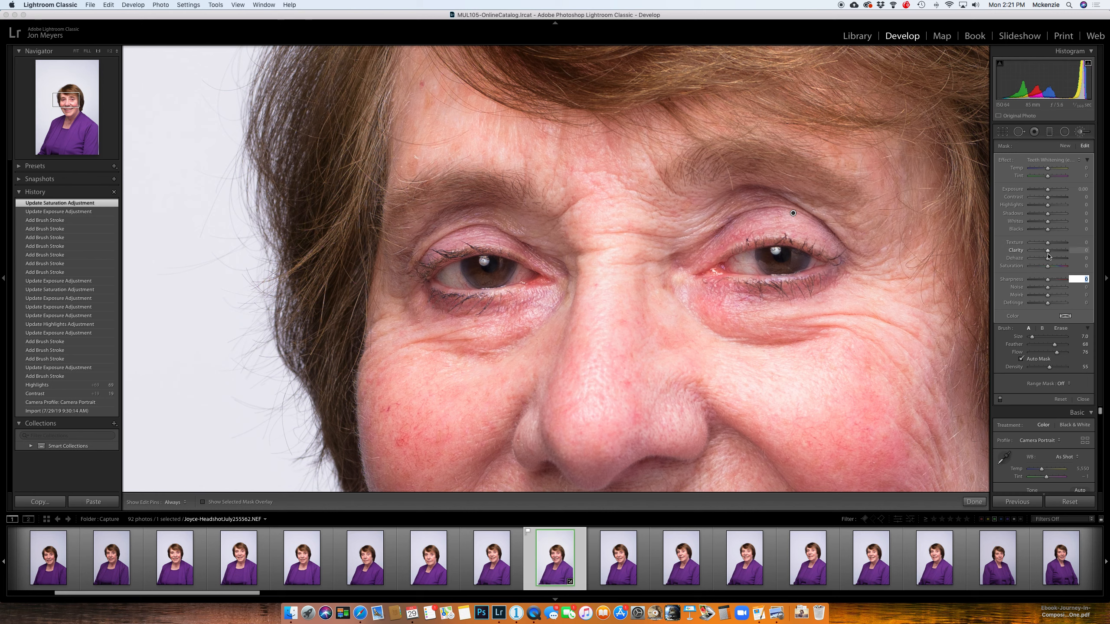
{"action": "left_click", "coordinate": [1048, 267]}
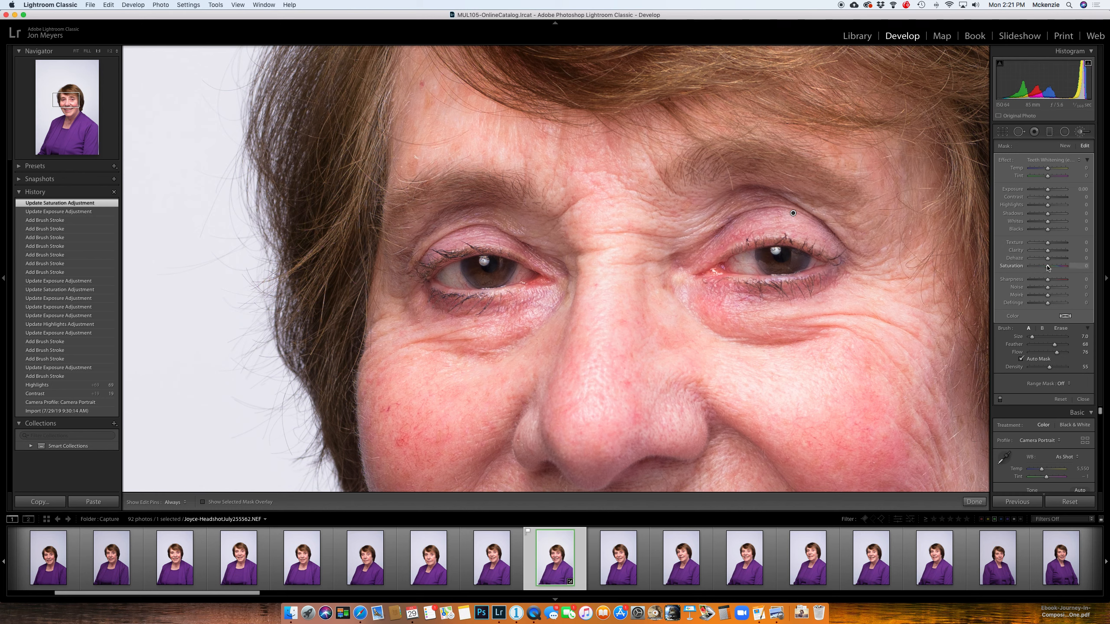
{"action": "mouse_move", "coordinate": [1048, 267]}
{"action": "left_mouse_down"}
{"action": "mouse_move", "coordinate": [1030, 268]}
{"action": "mouse_move", "coordinate": [1045, 268]}
{"action": "left_mouse_up"}
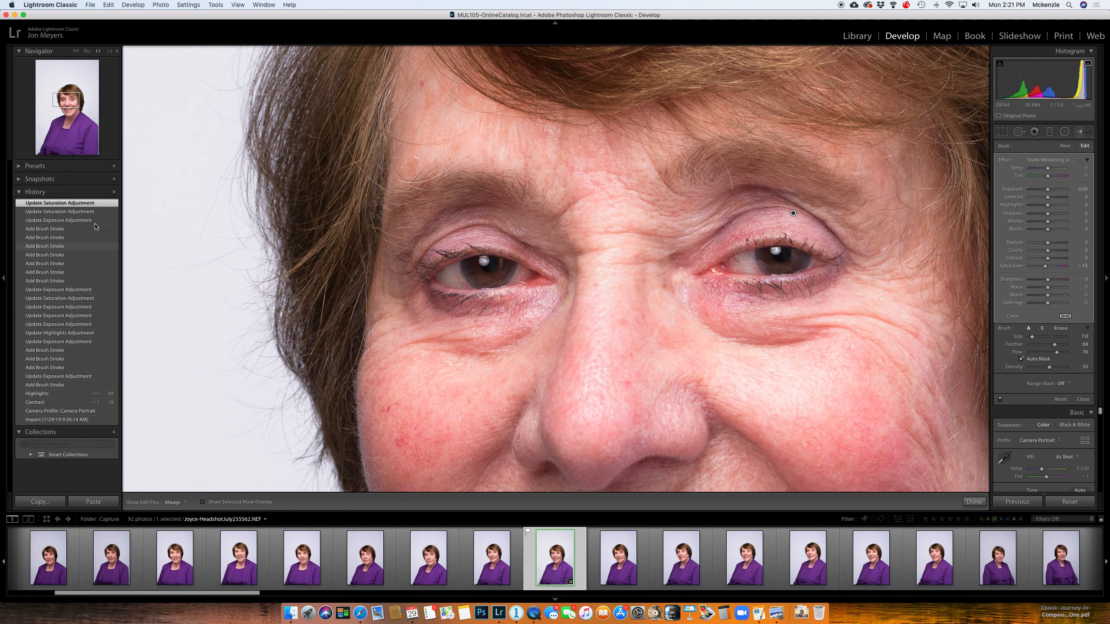
Step: Compare the eye area with the last brush stroke state and the state before the teeth strokes in history, returning to the latest state
{"action": "left_click", "coordinate": [88, 232]}
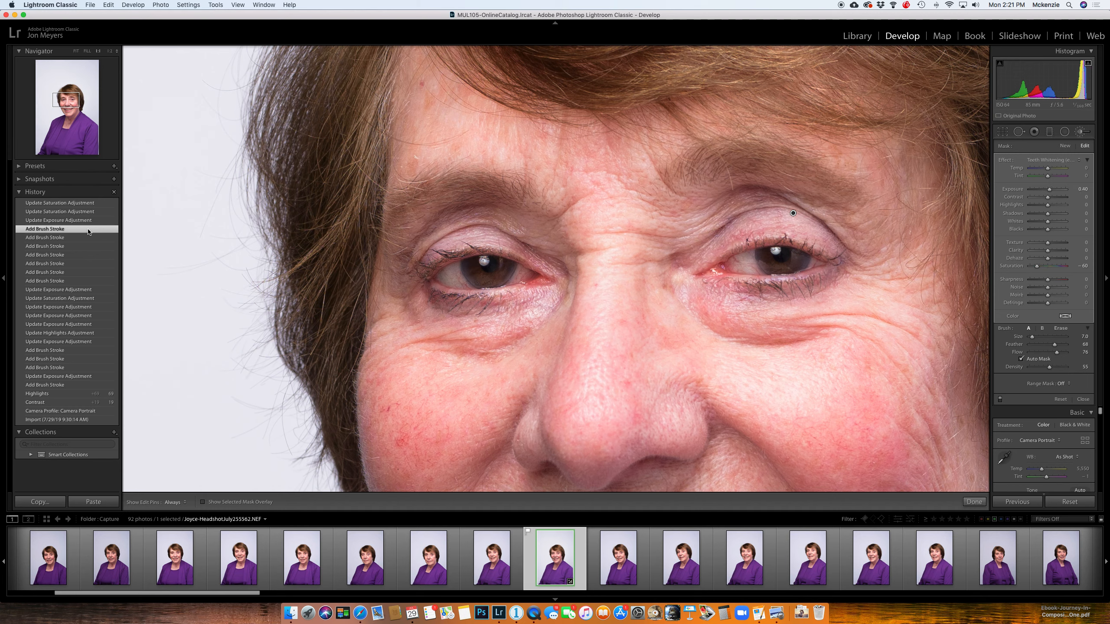
{"action": "left_click", "coordinate": [90, 290]}
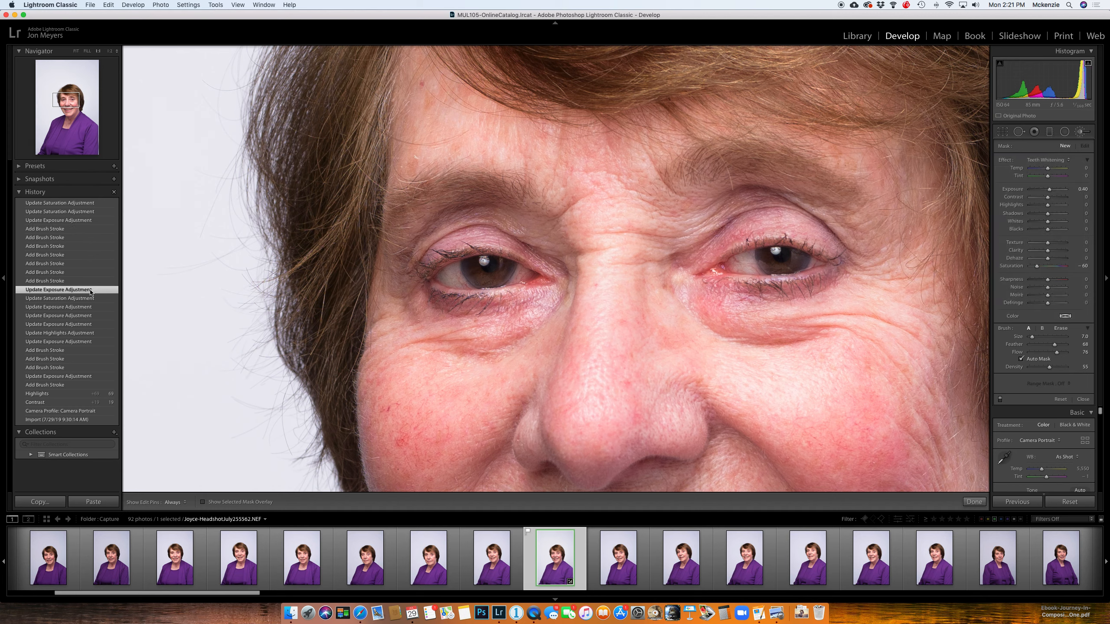
{"action": "left_click", "coordinate": [108, 205]}
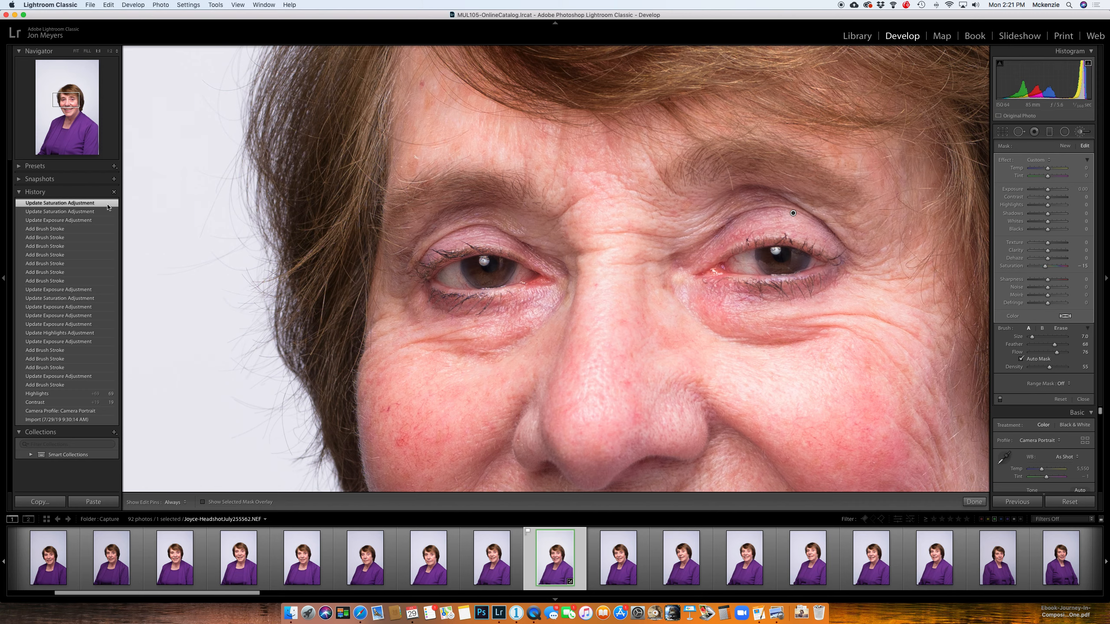
Step: View the whole portrait without the brush tool and compare the latest history state with the pre-retouch and import states
{"action": "key", "text": "z"}
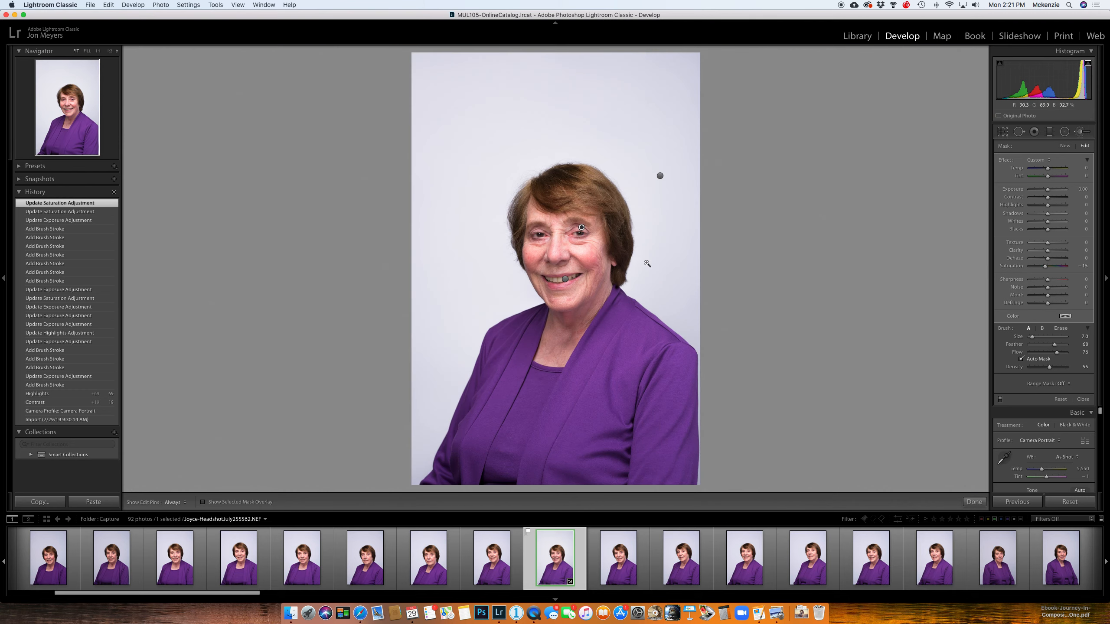
{"action": "key", "text": "k"}
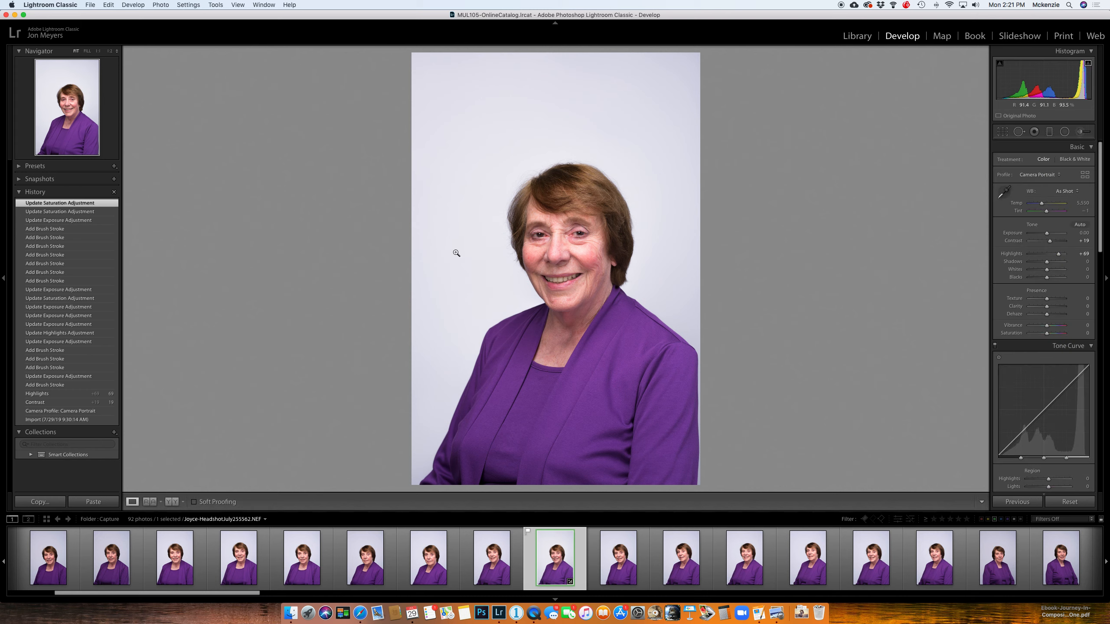
{"action": "left_click", "coordinate": [70, 289]}
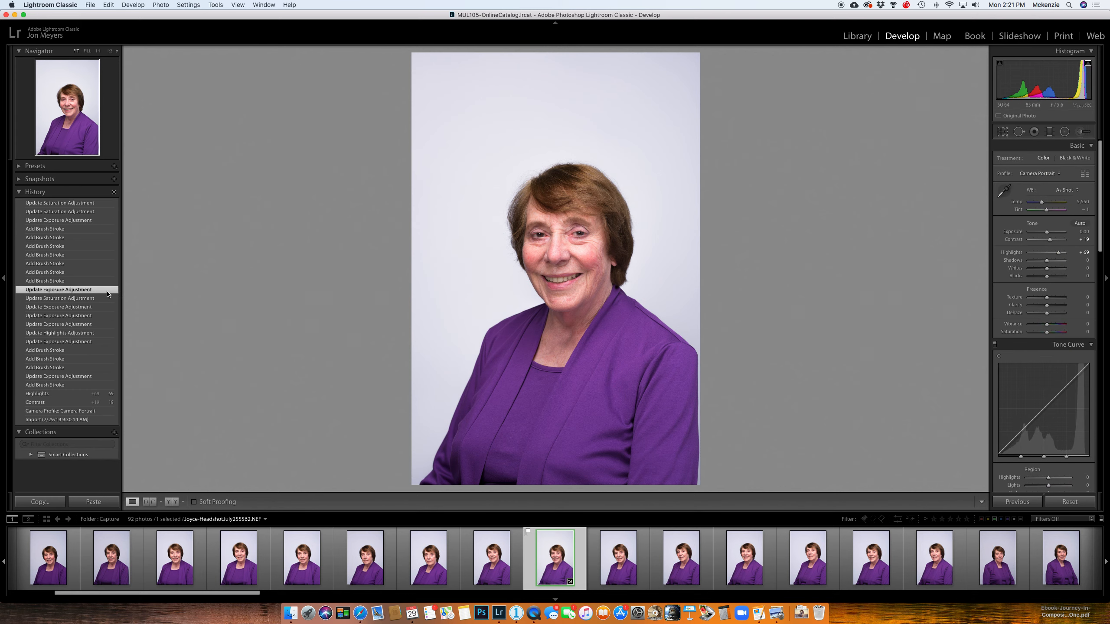
{"action": "left_click", "coordinate": [100, 204]}
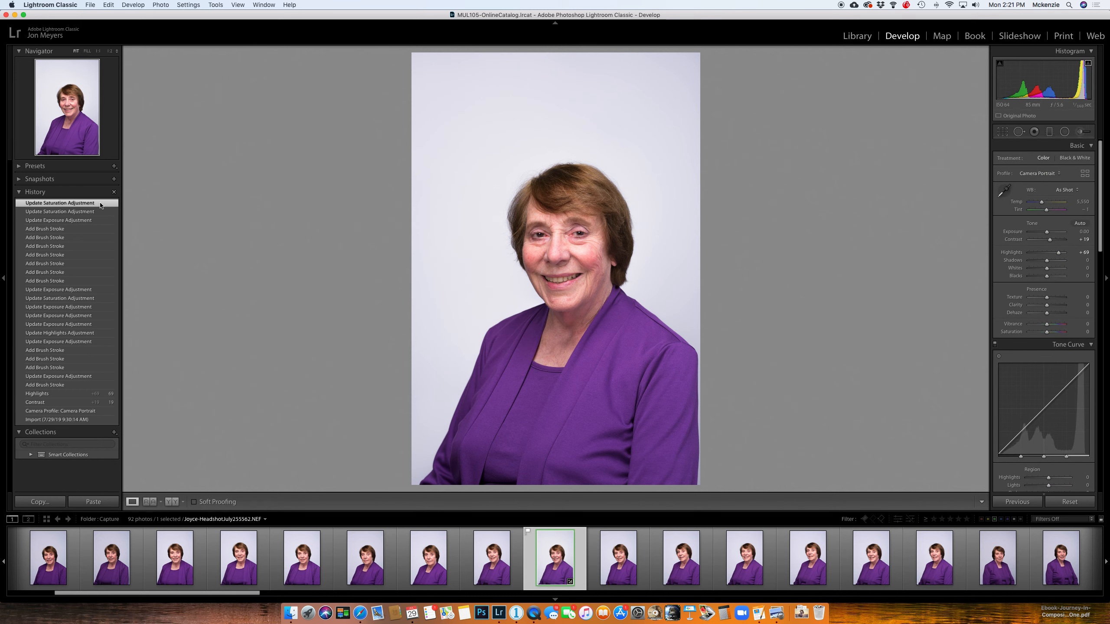
{"action": "left_click", "coordinate": [88, 420]}
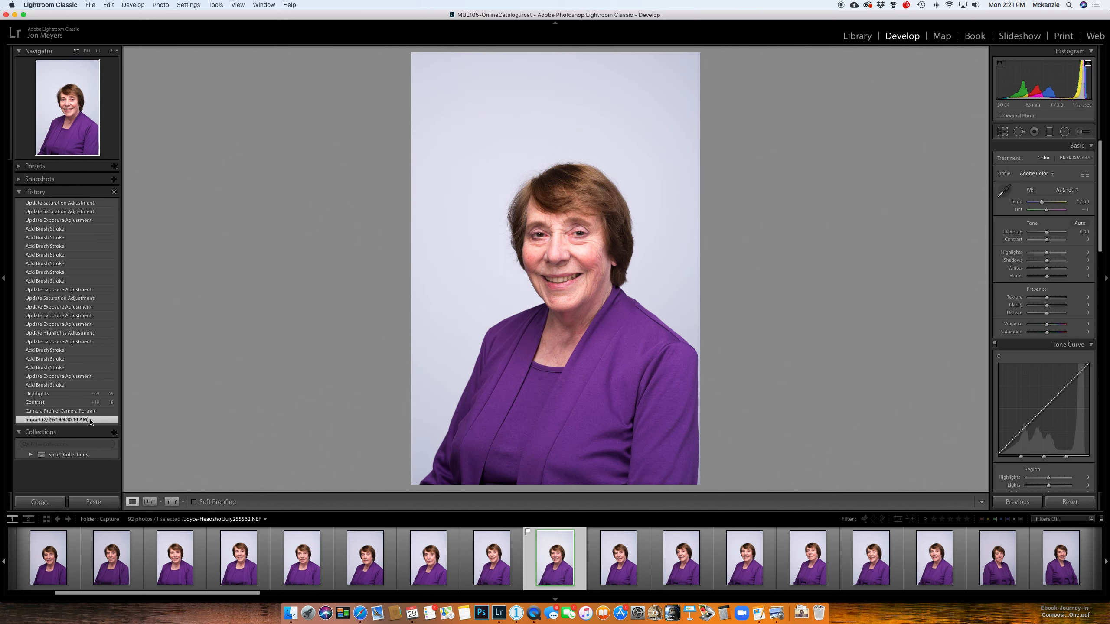
{"action": "left_click", "coordinate": [100, 204]}
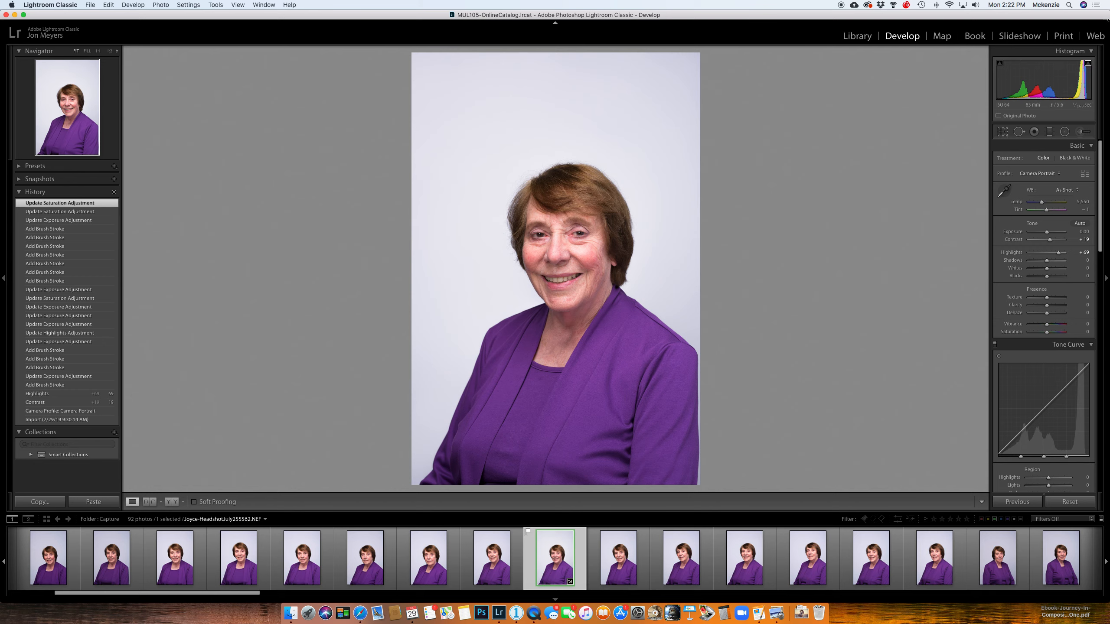
Step: Crop the portrait to the 4 x 5 / 8 x 10 aspect ratio around the head and upper body, keeping space above the hair
{"action": "left_click", "coordinate": [1003, 133]}
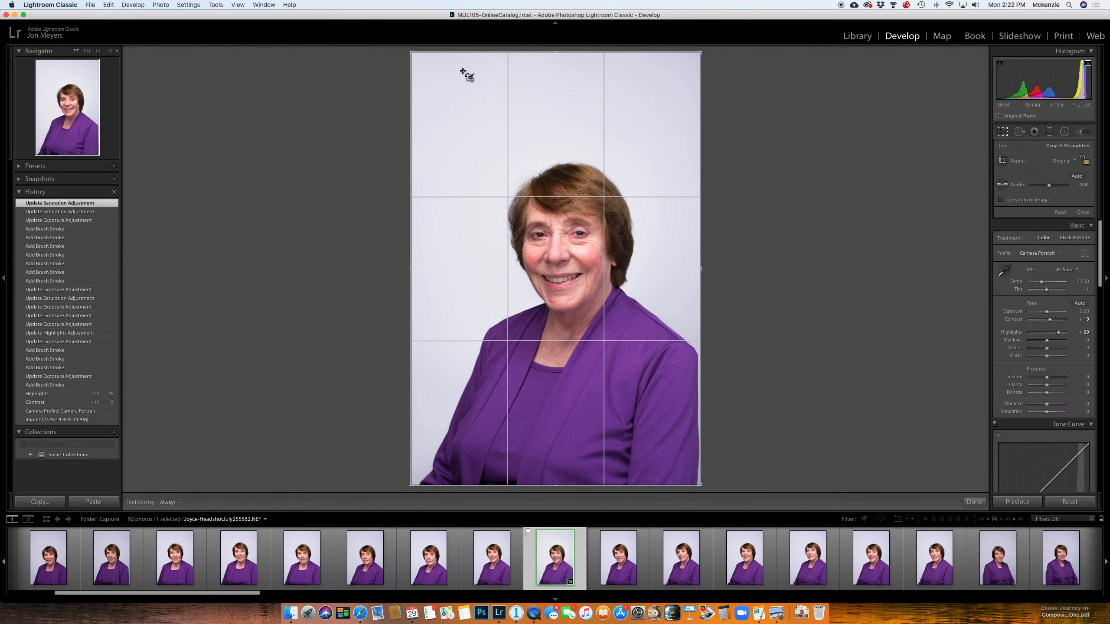
{"action": "left_click_drag", "start_coordinate": [555, 54], "coordinate": [555, 107]}
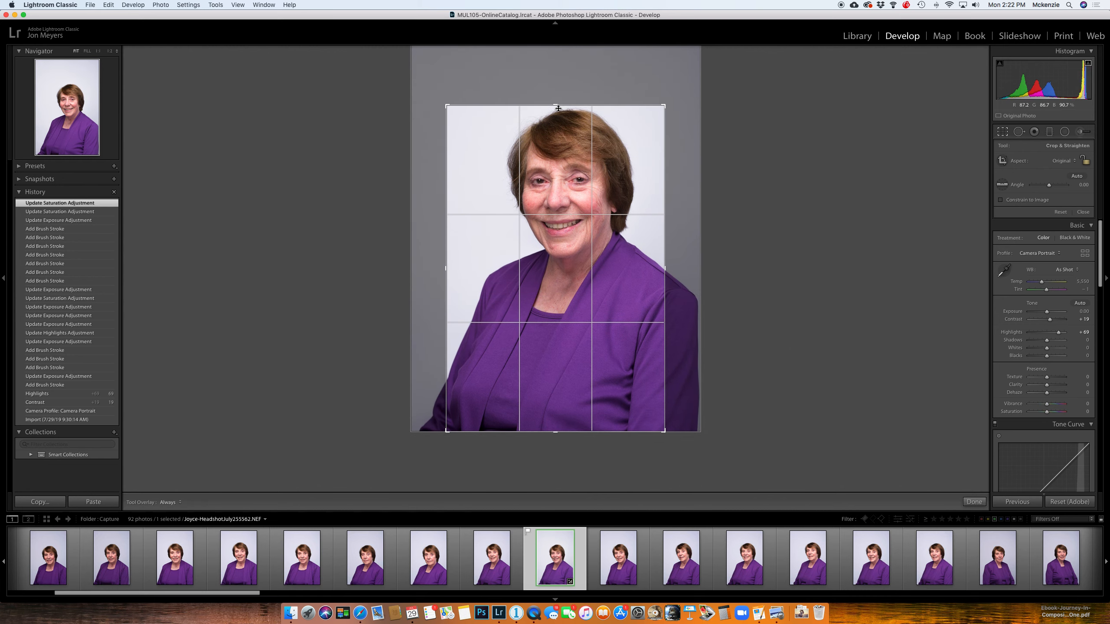
{"action": "left_click", "coordinate": [1070, 166]}
{"action": "left_click", "coordinate": [1068, 184]}
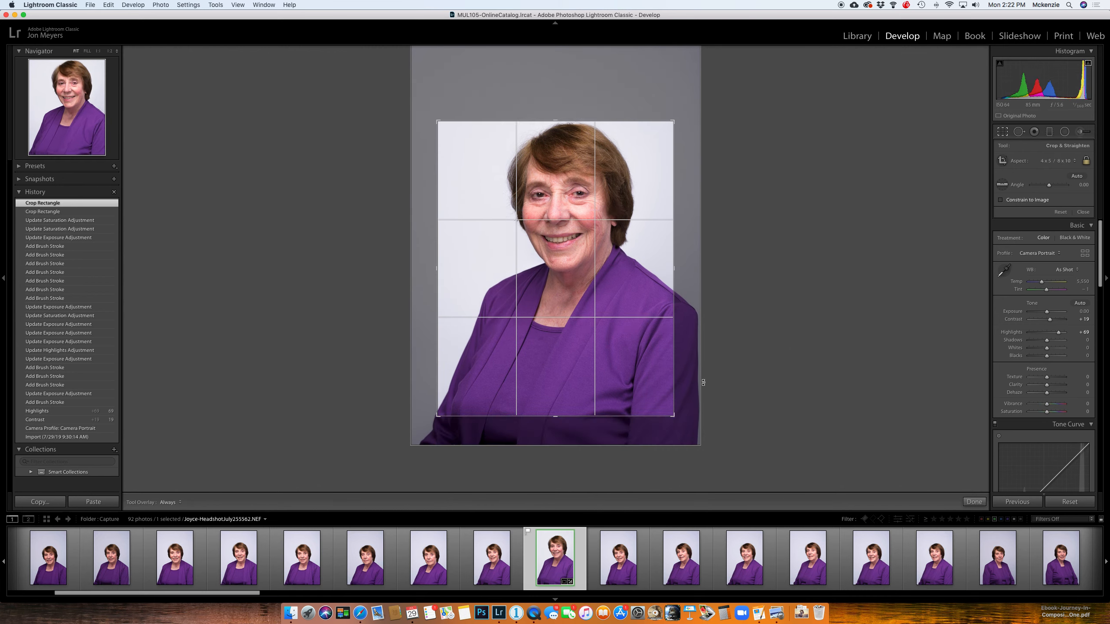
{"action": "mouse_move", "coordinate": [555, 416]}
{"action": "left_mouse_down"}
{"action": "mouse_move", "coordinate": [580, 355]}
{"action": "mouse_move", "coordinate": [565, 425]}
{"action": "mouse_move", "coordinate": [530, 426]}
{"action": "mouse_move", "coordinate": [560, 407]}
{"action": "left_mouse_up"}
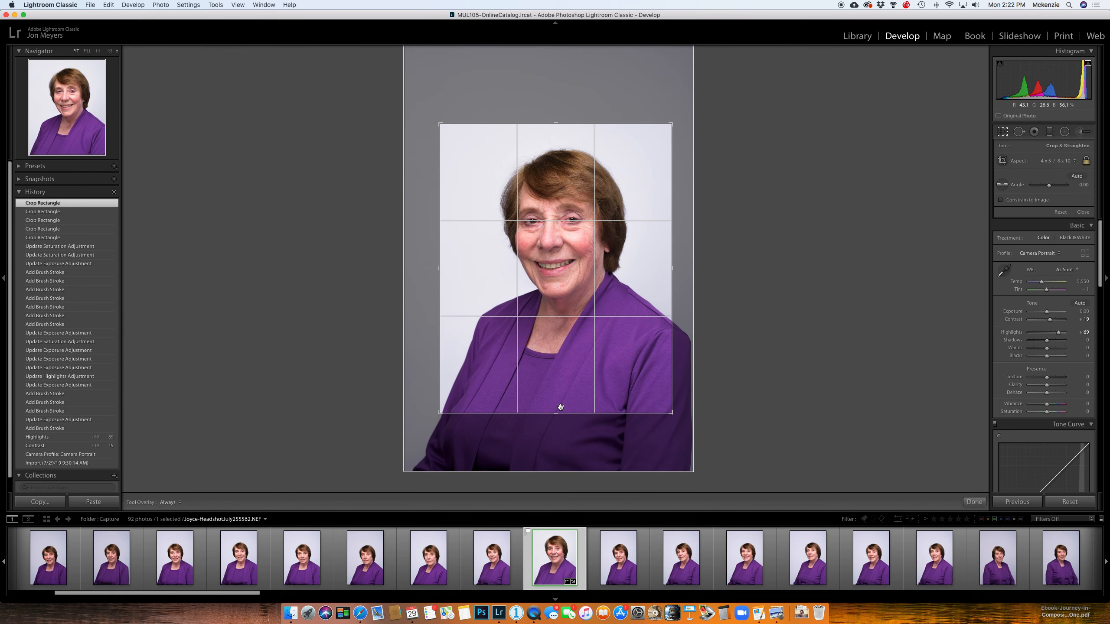
{"action": "key", "text": "Return"}
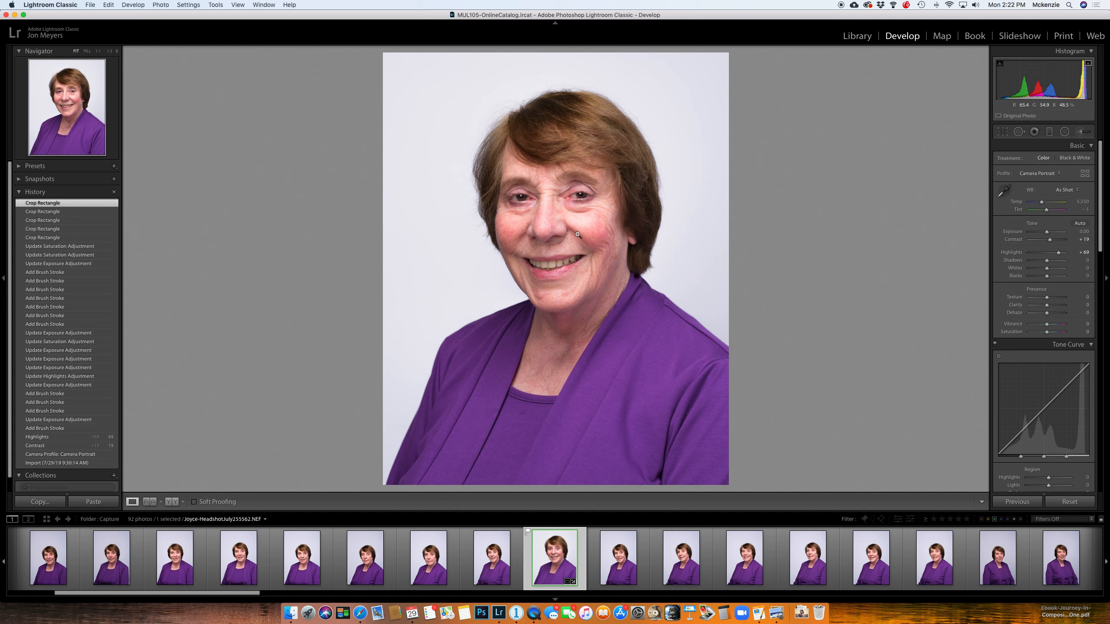
Step: Send the cropped portrait to Photoshop for editing as a TIFF copy
{"action": "right_click", "coordinate": [553, 554]}
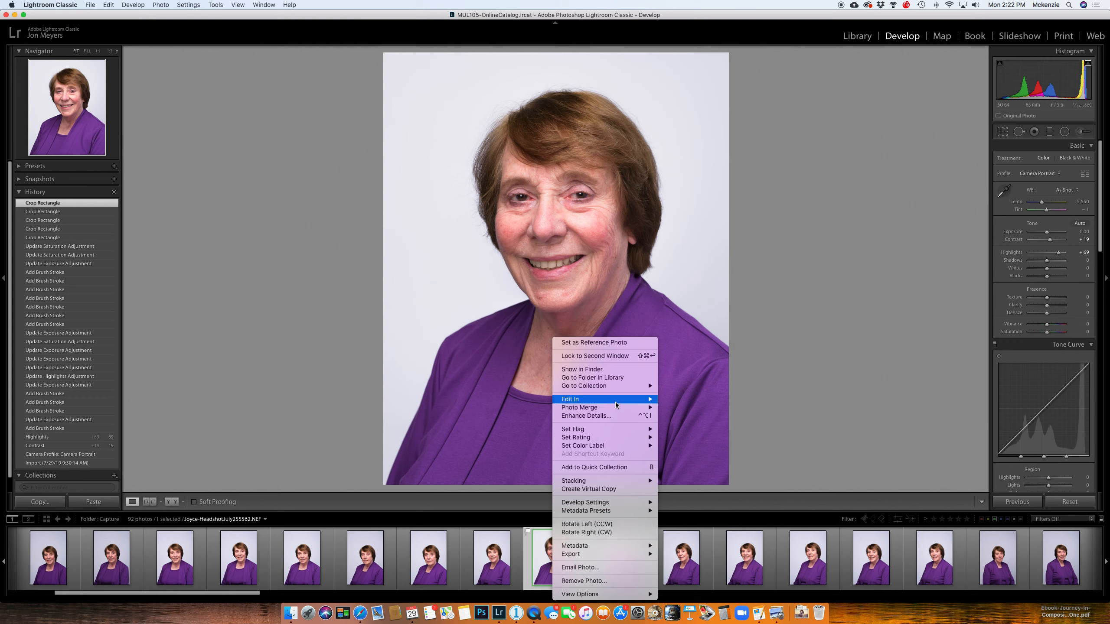
{"action": "mouse_move", "coordinate": [616, 402]}
{"action": "left_click", "coordinate": [689, 400]}
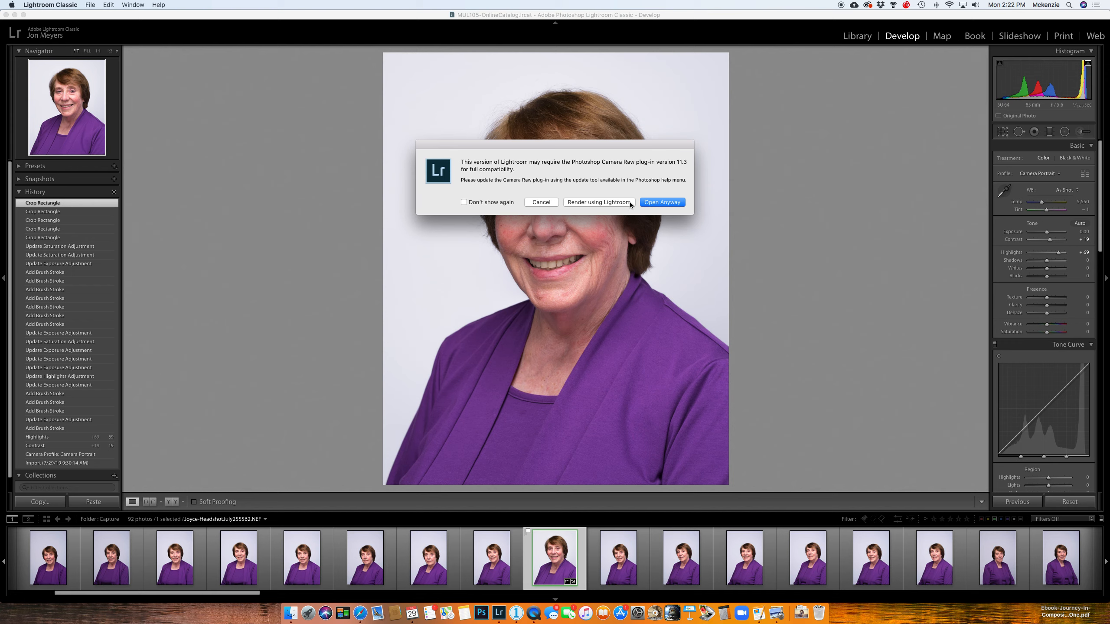
{"action": "left_click", "coordinate": [671, 204]}
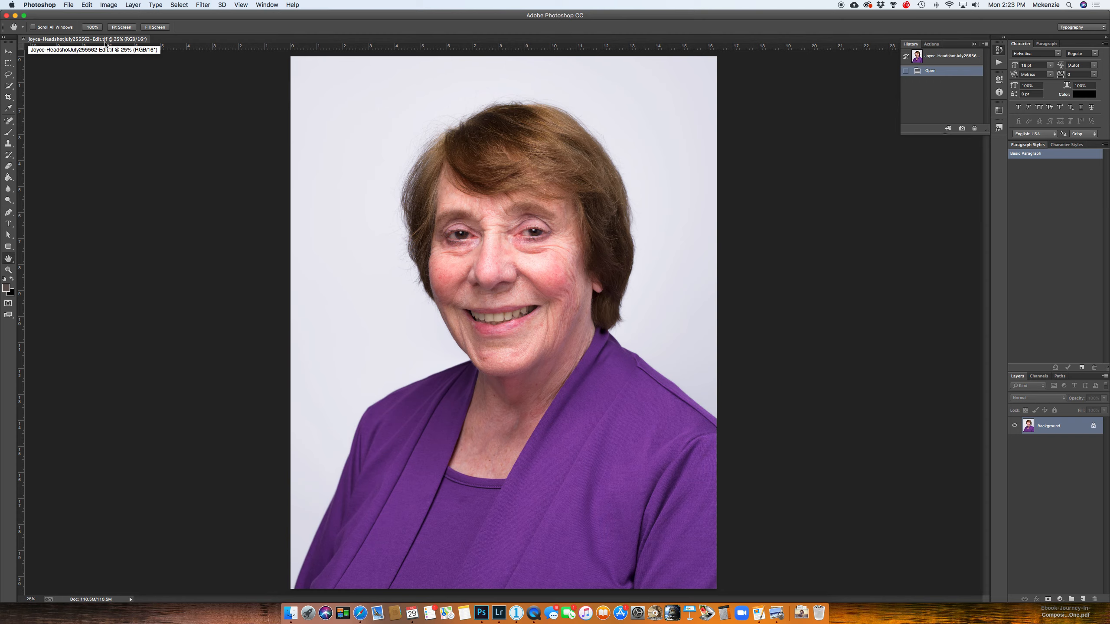
Step: Close the TIFF copy in Photoshop with its changes saved and switch back to Lightroom Classic
{"action": "left_click", "coordinate": [23, 39]}
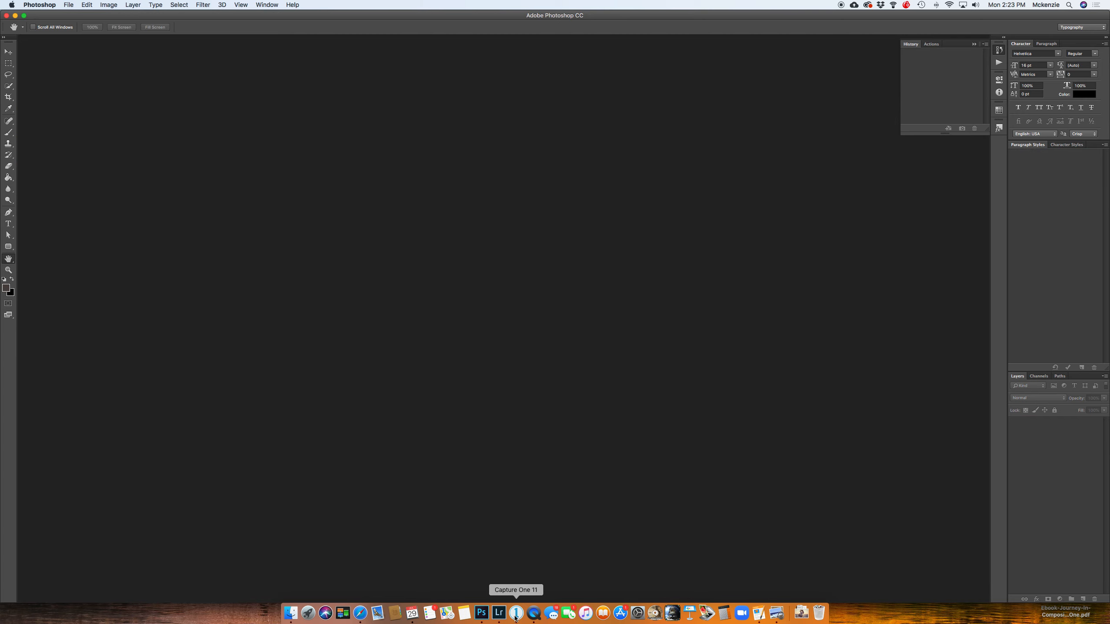
{"action": "left_click", "coordinate": [499, 613]}
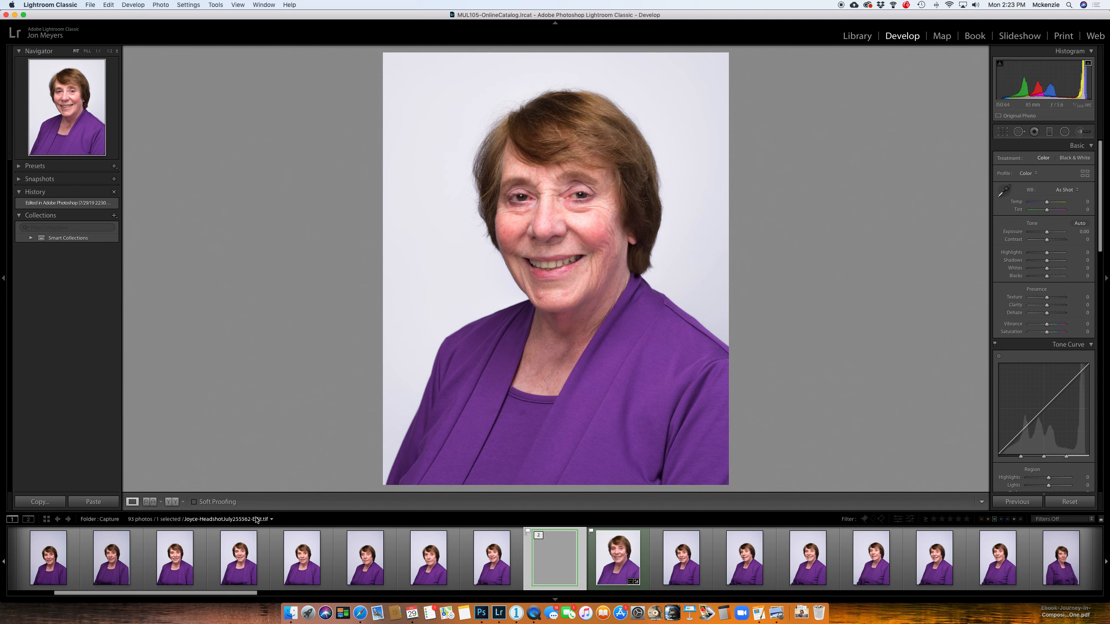
Step: Compare the original NEF with its Photoshop-edited TIFF copy, examining history and the crop area of each version
{"action": "left_click", "coordinate": [617, 552]}
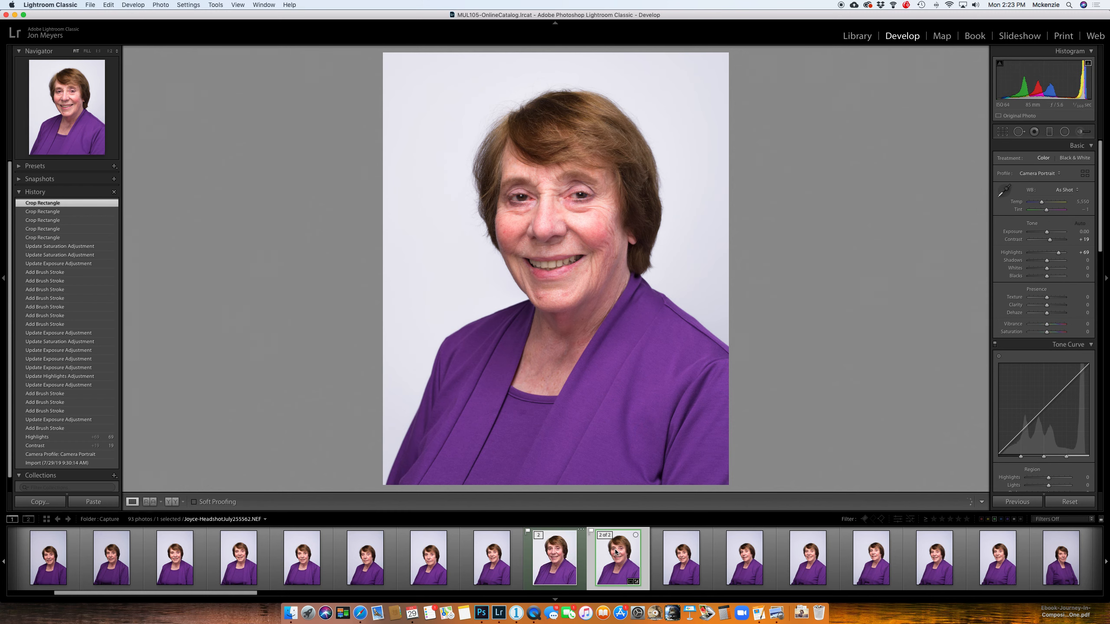
{"action": "left_click", "coordinate": [571, 558]}
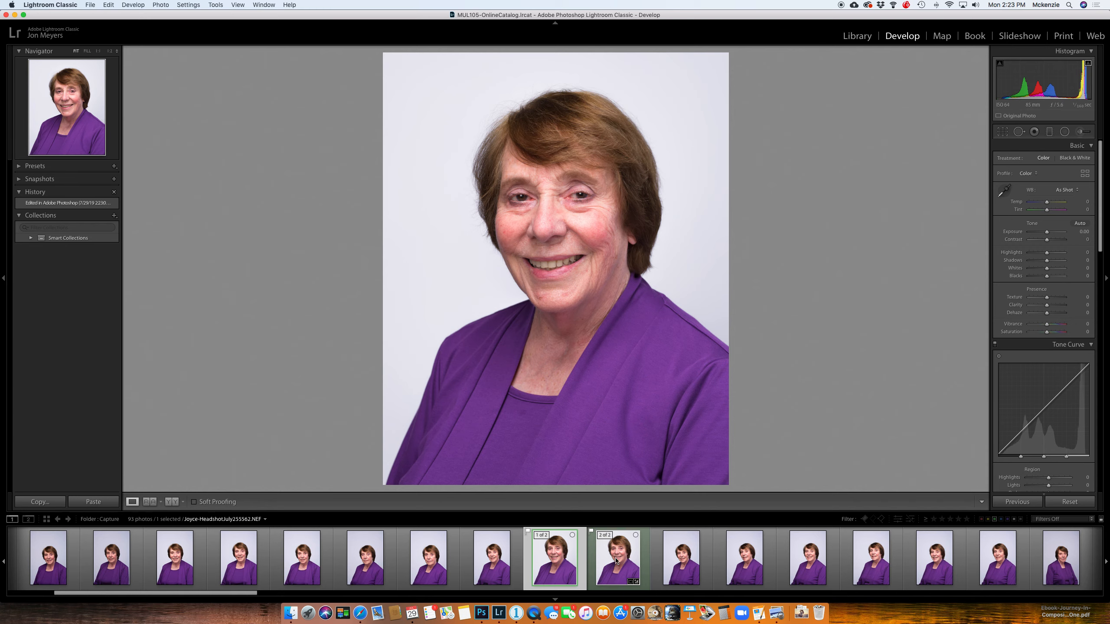
{"action": "key", "text": "r"}
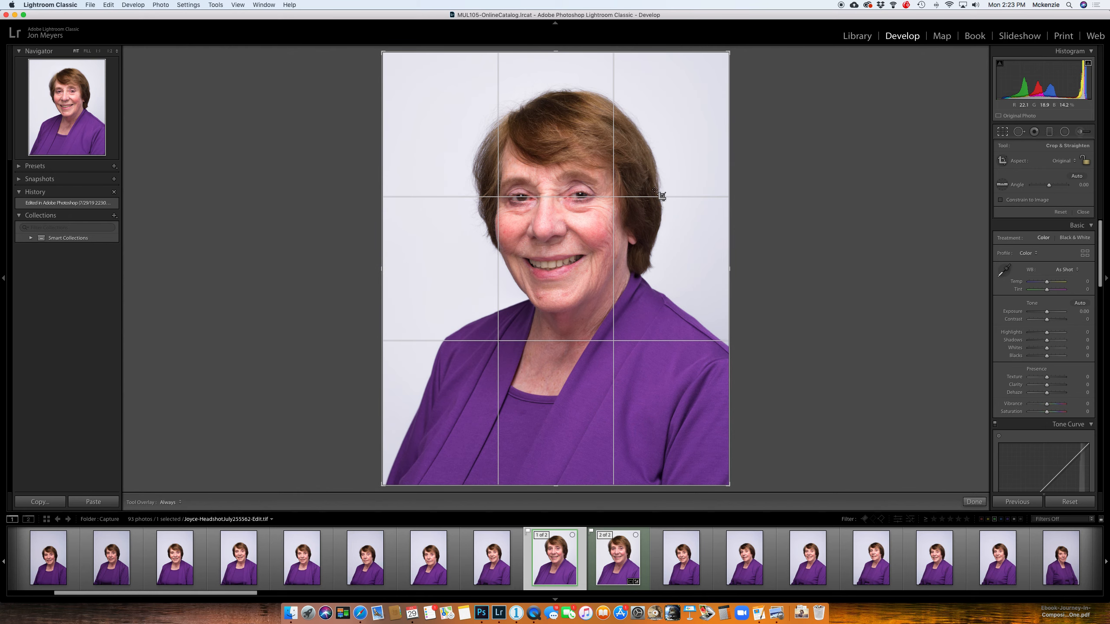
{"action": "left_click", "coordinate": [617, 558]}
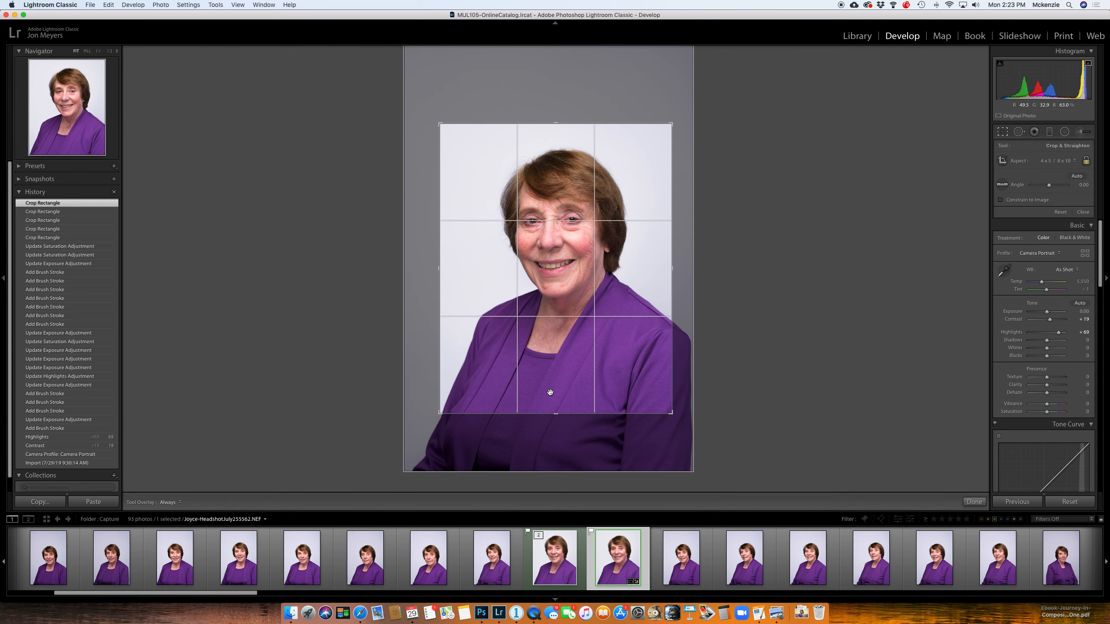
{"action": "left_click", "coordinate": [565, 563]}
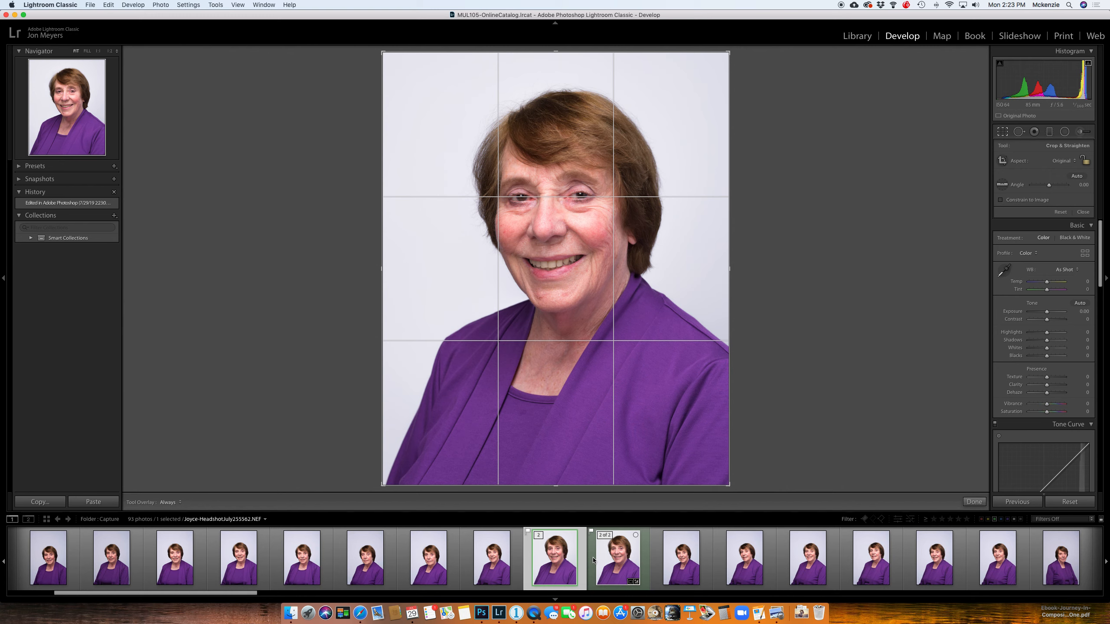
{"action": "left_click", "coordinate": [601, 554]}
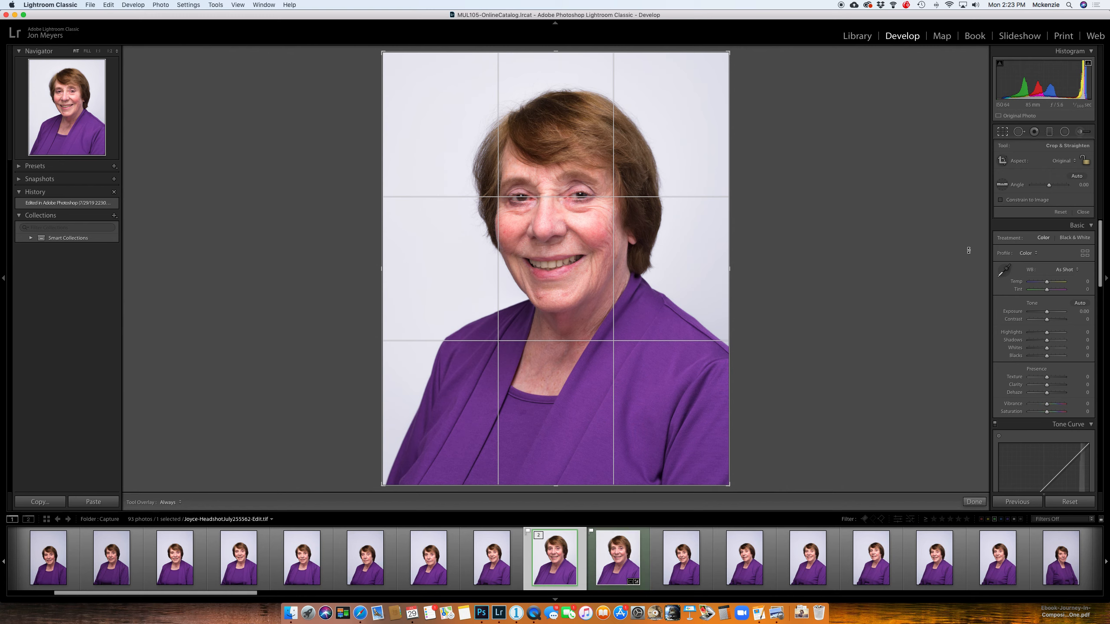